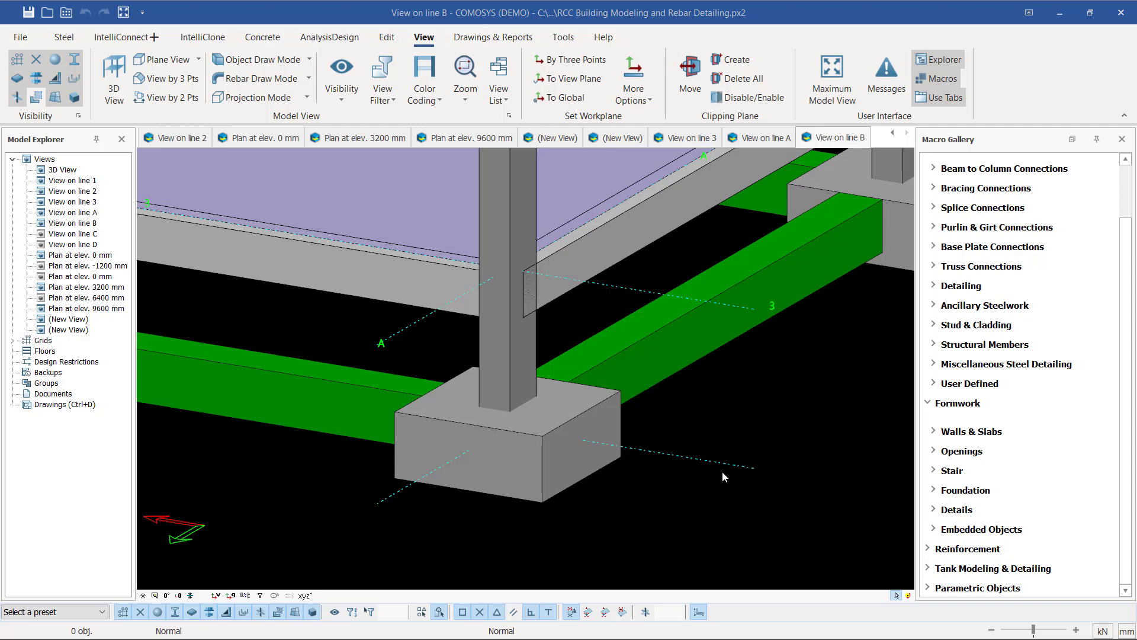
Examine the column footings and tie beams along the base of the building
{"action": "scroll", "coordinate": [717, 471], "scroll_direction": "down", "scroll_amount": 5}
{"action": "scroll", "coordinate": [709, 473], "scroll_direction": "down", "scroll_amount": 1}
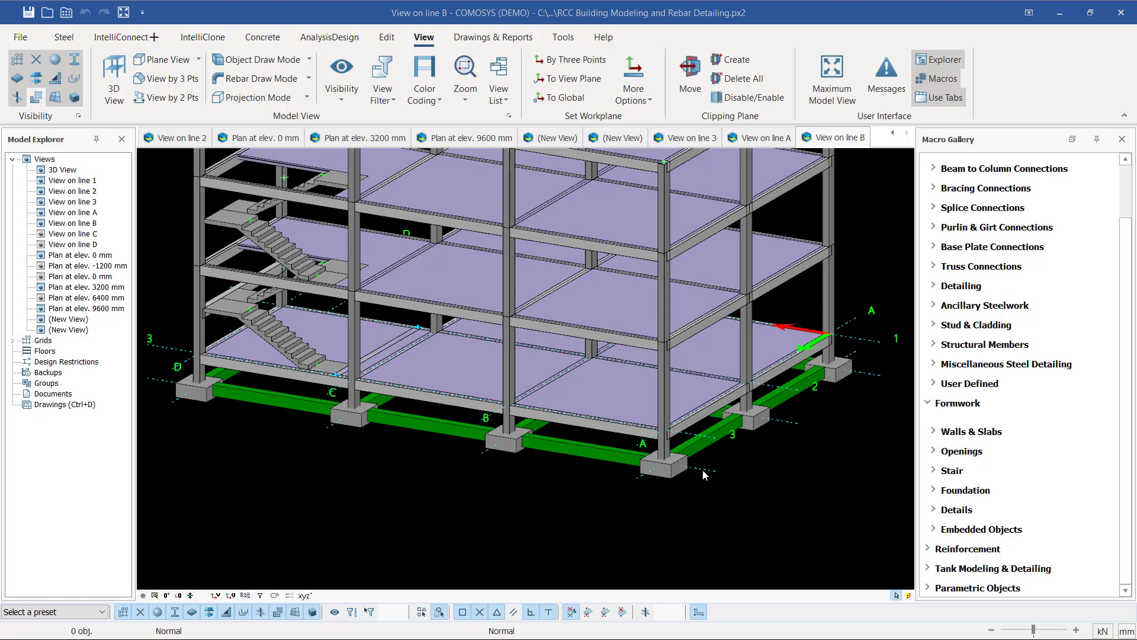
{"action": "scroll", "coordinate": [705, 472], "scroll_direction": "up", "scroll_amount": 6}
{"action": "scroll", "coordinate": [668, 486], "scroll_direction": "down", "scroll_amount": 4}
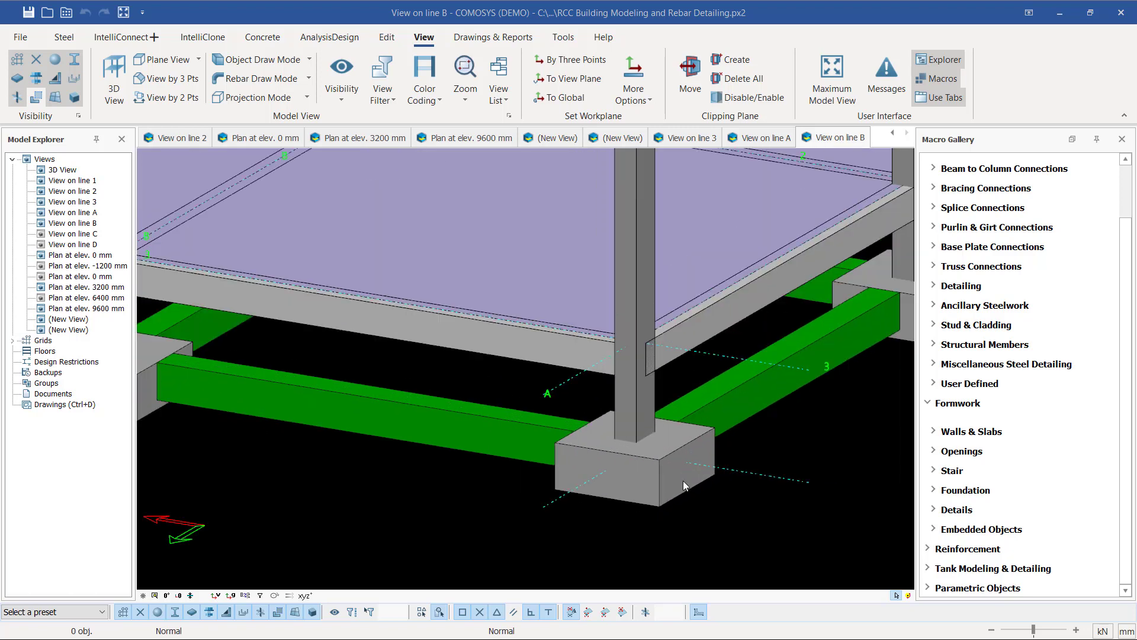
{"action": "scroll", "coordinate": [798, 384], "scroll_direction": "up", "scroll_amount": 3}
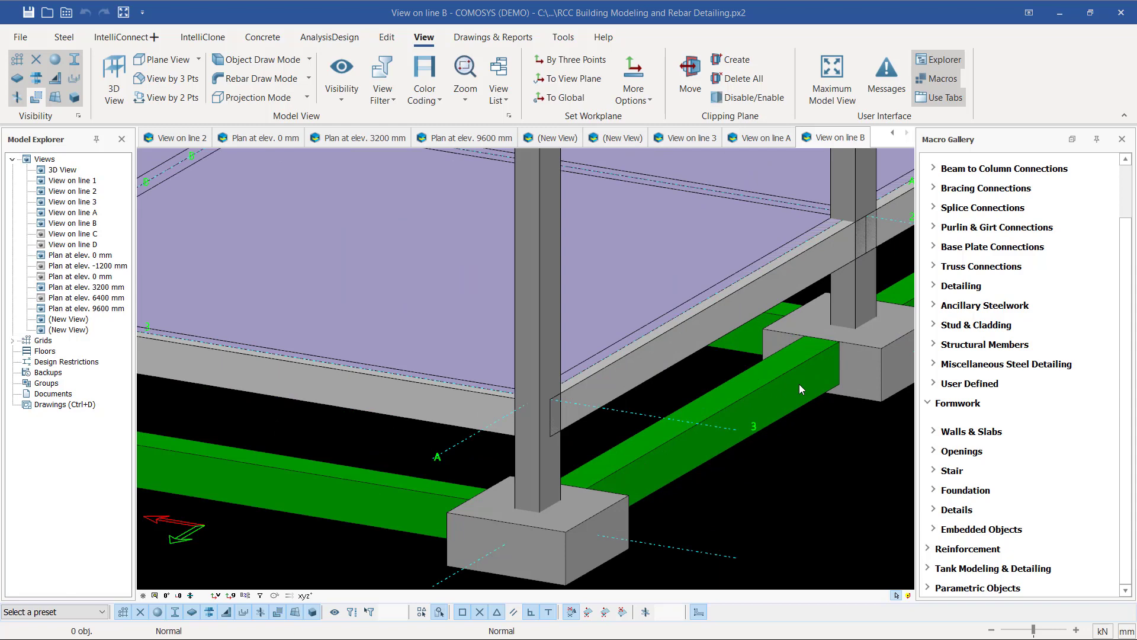
{"action": "scroll", "coordinate": [812, 386], "scroll_direction": "down", "scroll_amount": 5}
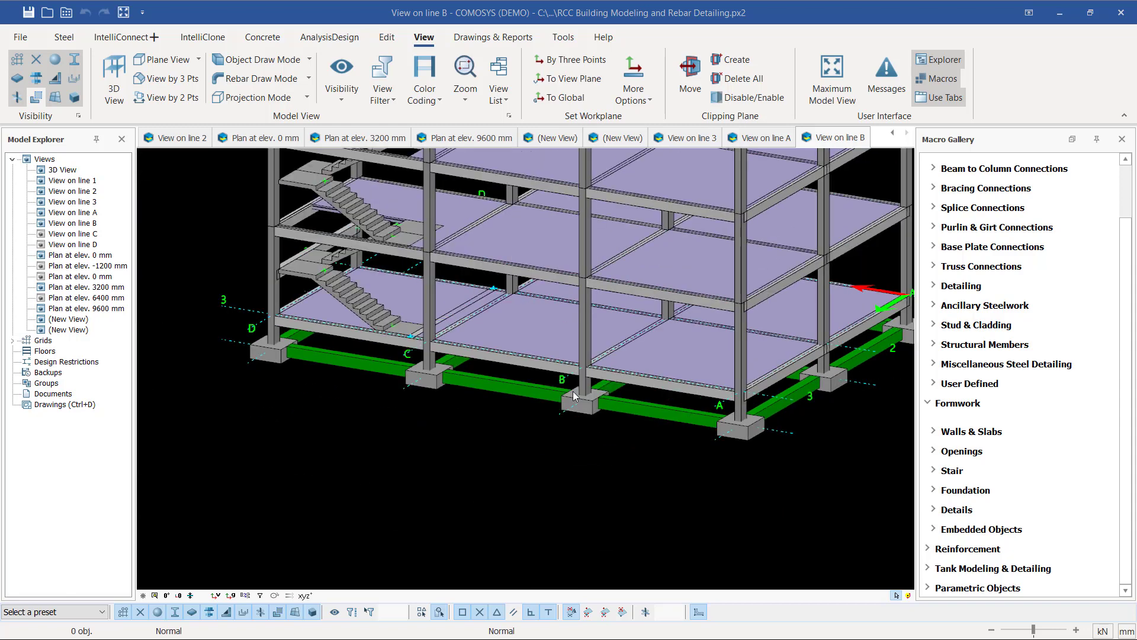
{"action": "scroll", "coordinate": [274, 338], "scroll_direction": "up", "scroll_amount": 2}
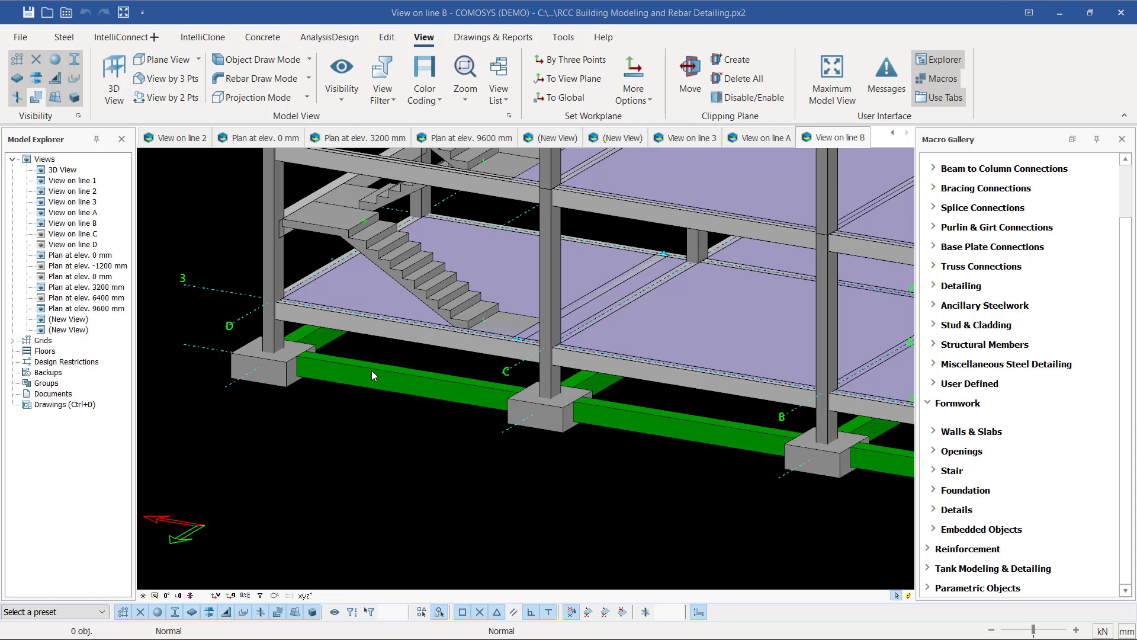
Select the corner footing at grid D-3, and select the adjacent tie beam running toward grid C
{"action": "scroll", "coordinate": [289, 378], "scroll_direction": "up", "scroll_amount": 5}
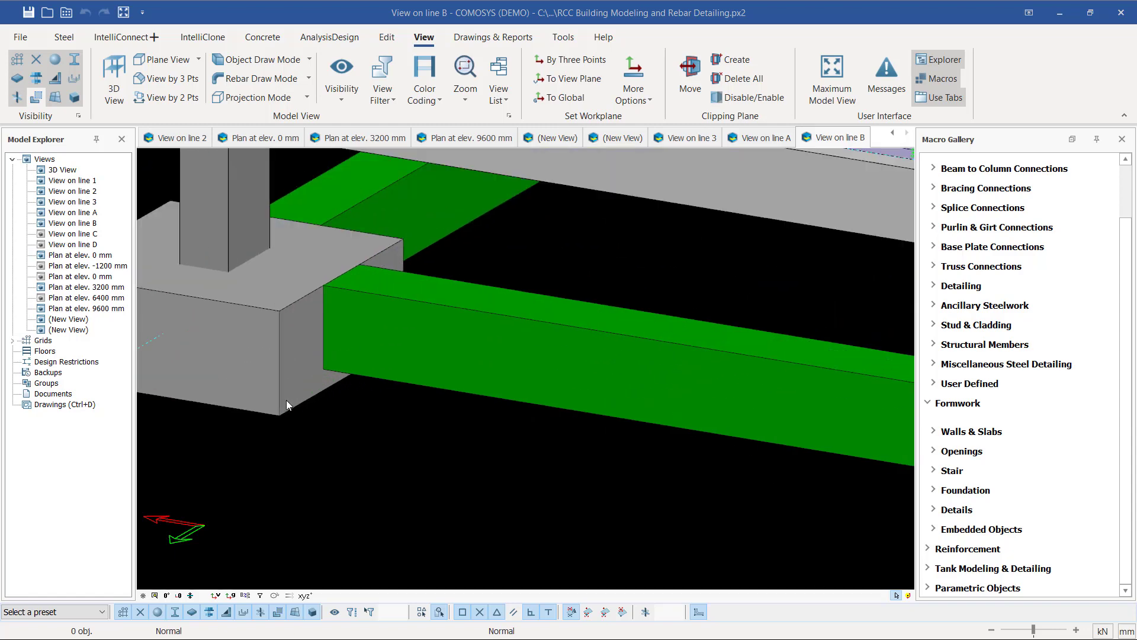
{"action": "left_click", "coordinate": [286, 400]}
{"action": "scroll", "coordinate": [501, 434], "scroll_direction": "down", "scroll_amount": 5}
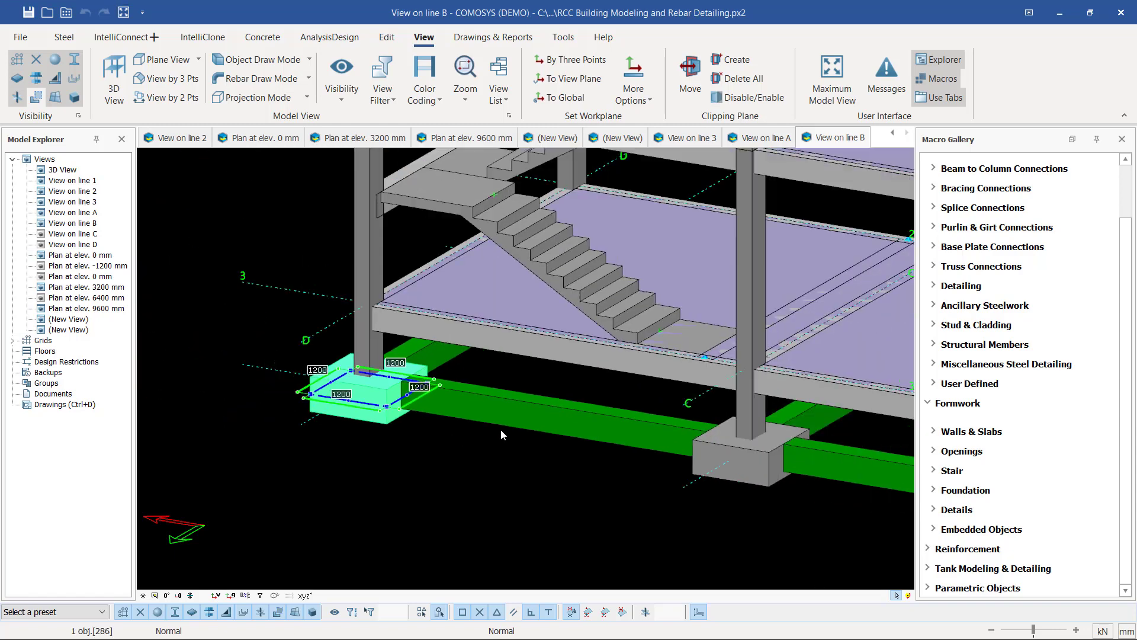
{"action": "left_click", "coordinate": [568, 426]}
{"action": "scroll", "coordinate": [493, 455], "scroll_direction": "down", "scroll_amount": 5}
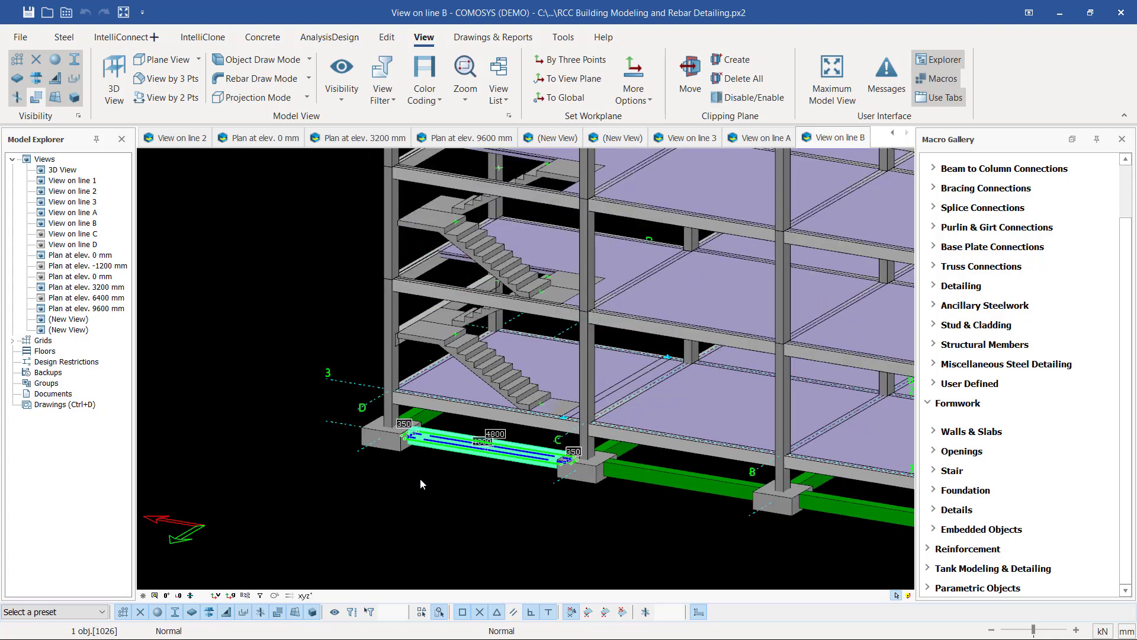
{"action": "scroll", "coordinate": [421, 482], "scroll_direction": "down", "scroll_amount": 5}
Select the upper floor slab at the stairwell edge for inspection and clear the selection
{"action": "scroll", "coordinate": [477, 270], "scroll_direction": "up", "scroll_amount": 8}
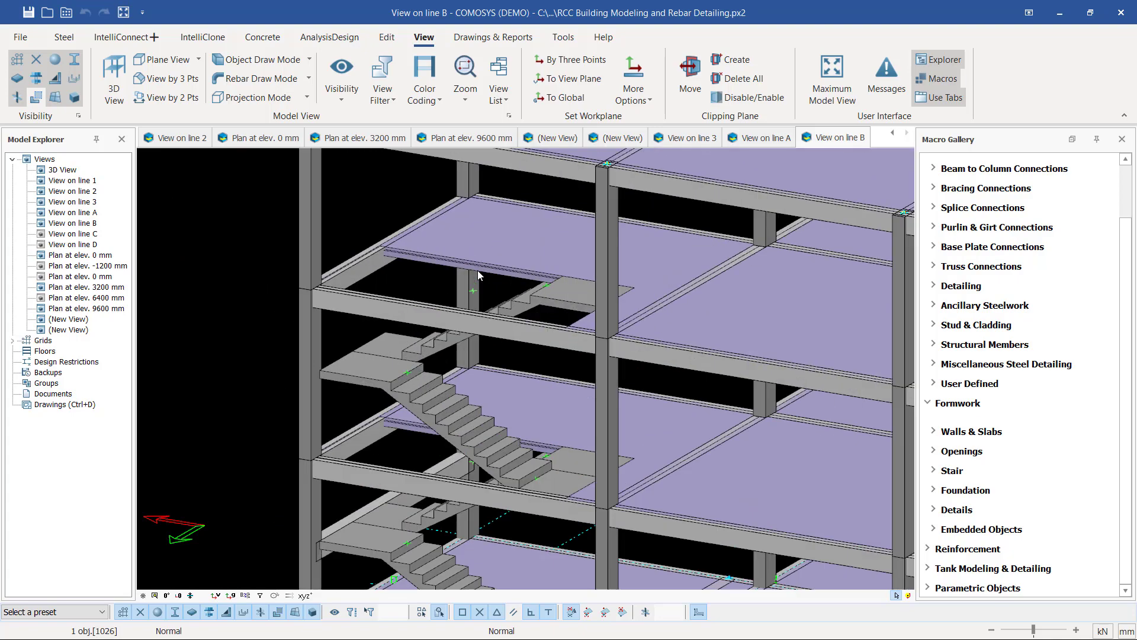
{"action": "scroll", "coordinate": [478, 270], "scroll_direction": "up", "scroll_amount": 3}
{"action": "left_click", "coordinate": [492, 265]}
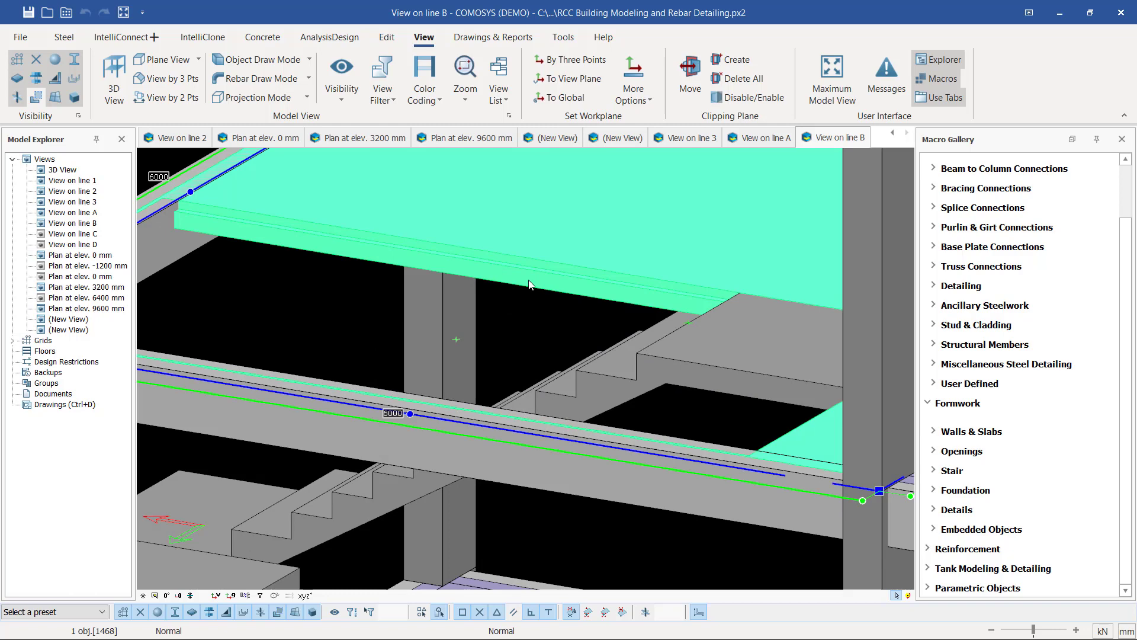
{"action": "scroll", "coordinate": [529, 284], "scroll_direction": "down", "scroll_amount": 3}
{"action": "key", "text": "Escape"}
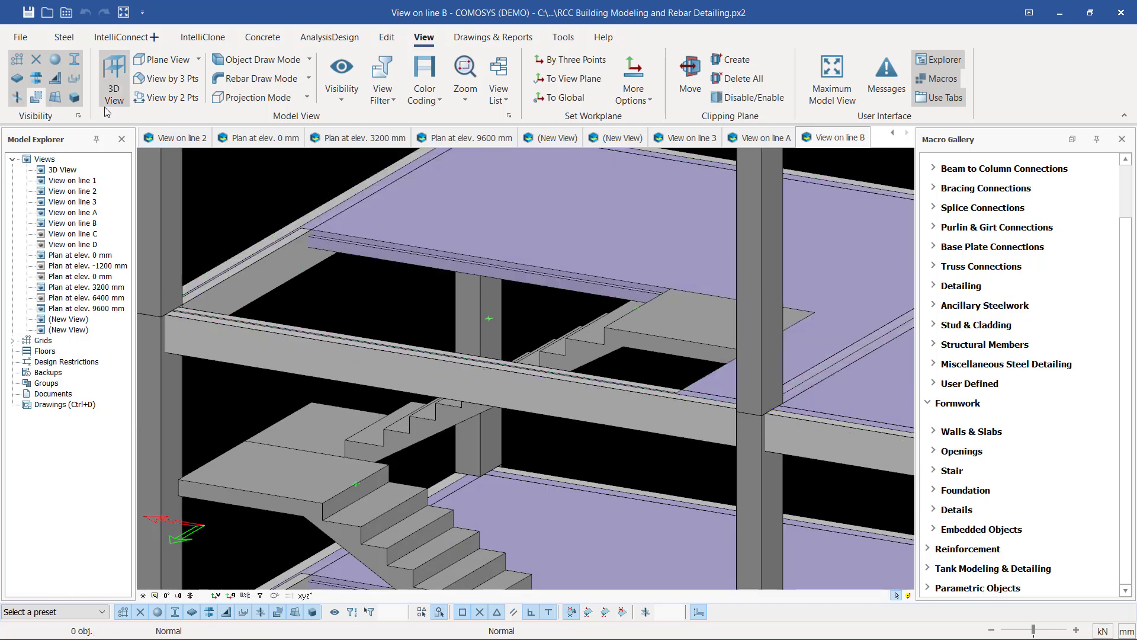
Display the slab opening volumes and select the upper stair opening for inspection before deselecting it
{"action": "left_click", "coordinate": [38, 101]}
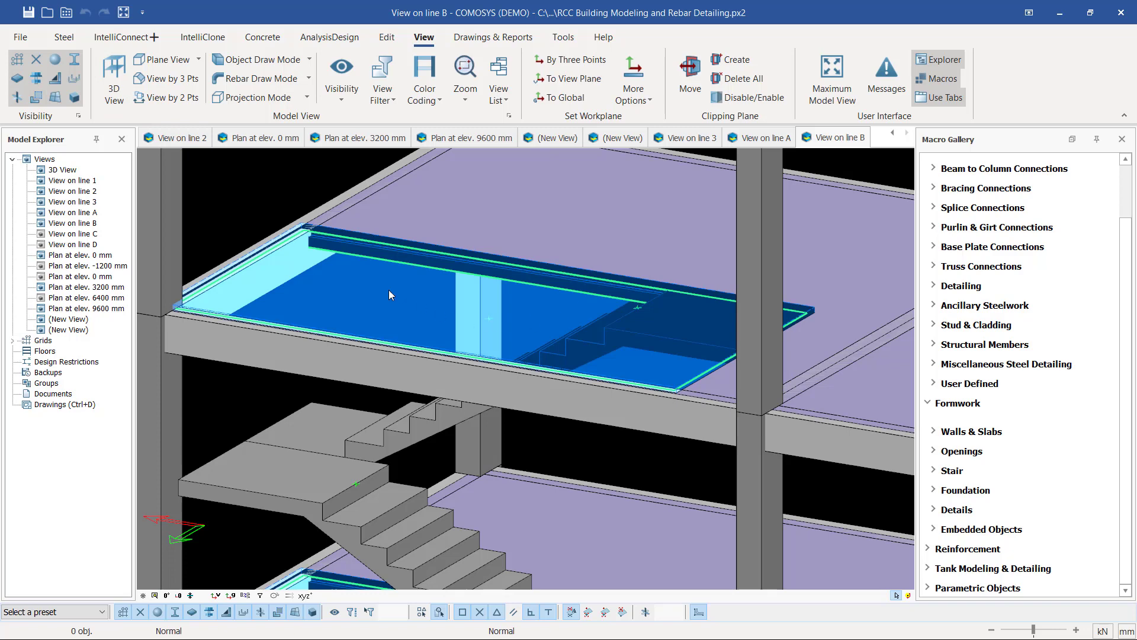
{"action": "left_click", "coordinate": [405, 314]}
{"action": "scroll", "coordinate": [471, 352], "scroll_direction": "down", "scroll_amount": 3}
{"action": "scroll", "coordinate": [437, 300], "scroll_direction": "up", "scroll_amount": 2}
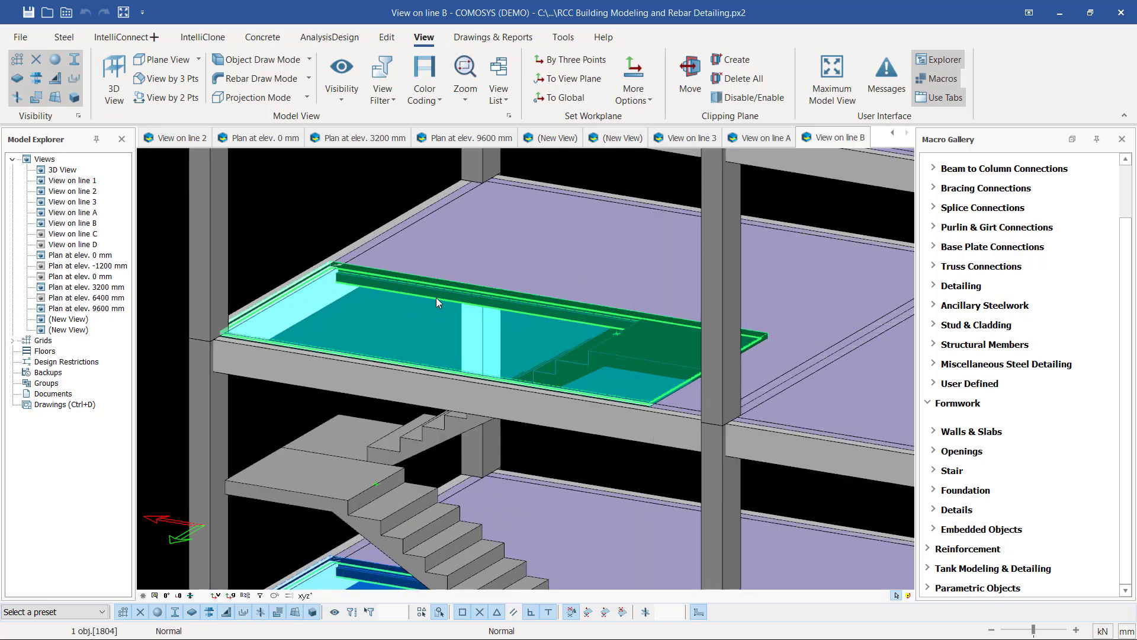
{"action": "left_click", "coordinate": [313, 235]}
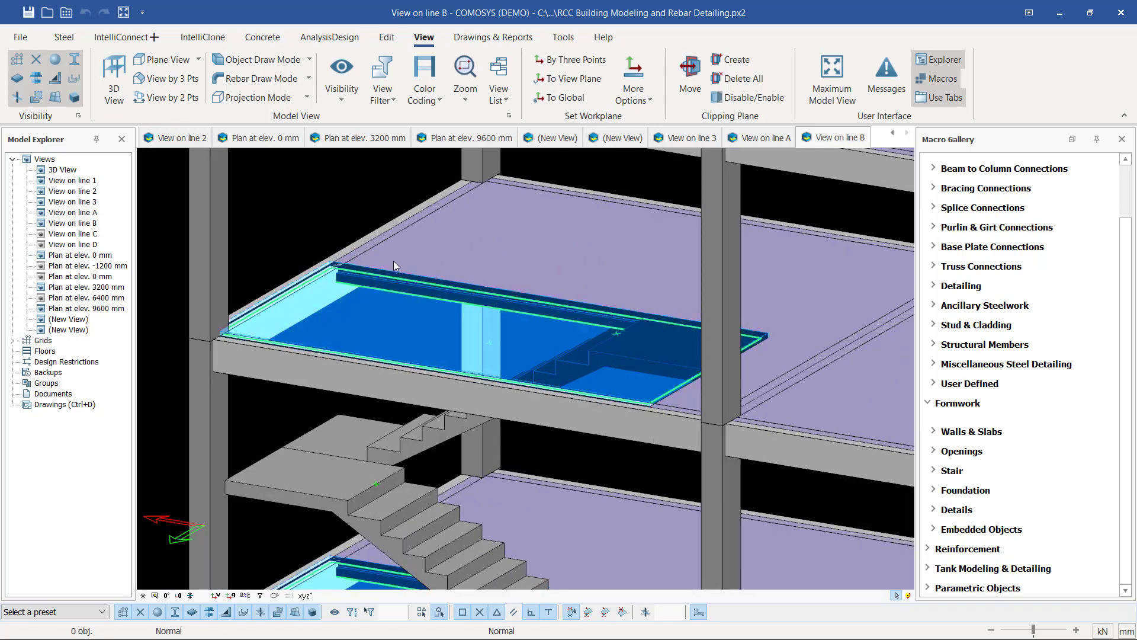
Hide the opening volumes and examine the stepped slab edge at the upper stairwell
{"action": "scroll", "coordinate": [396, 270], "scroll_direction": "up", "scroll_amount": 4}
{"action": "left_click", "coordinate": [38, 98]}
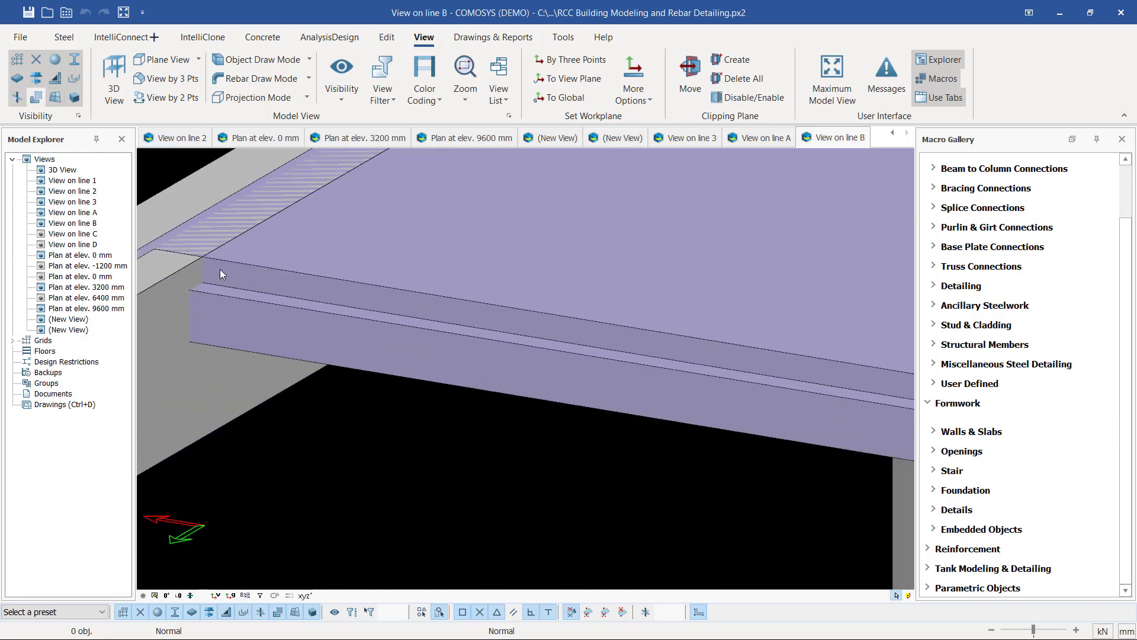
{"action": "scroll", "coordinate": [322, 314], "scroll_direction": "down", "scroll_amount": 1}
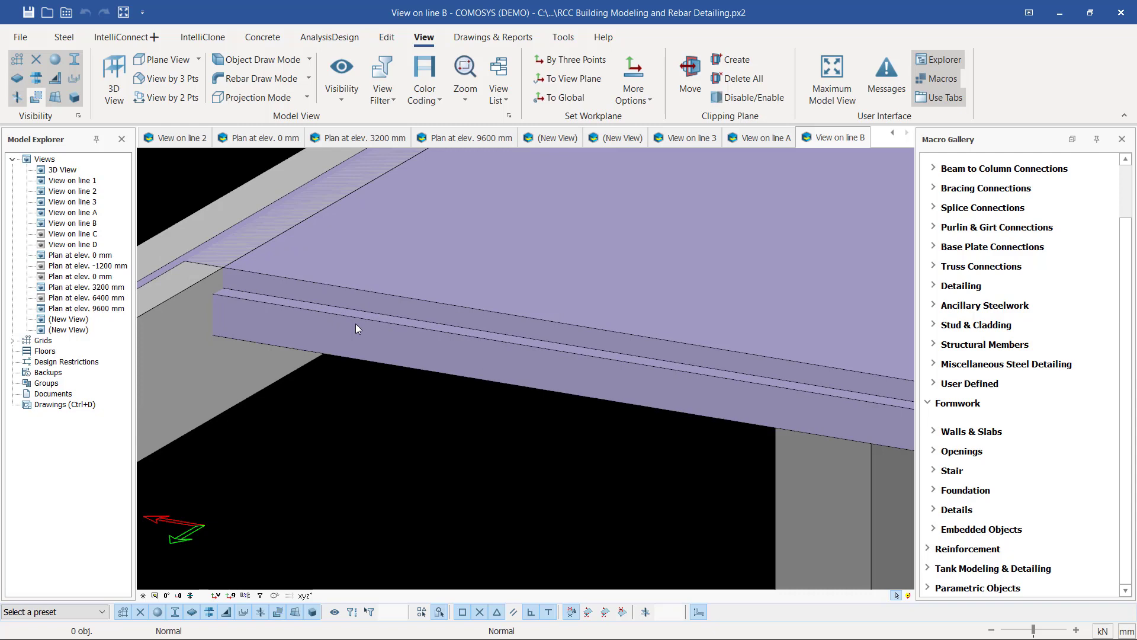
{"action": "scroll", "coordinate": [289, 296], "scroll_direction": "down", "scroll_amount": 3}
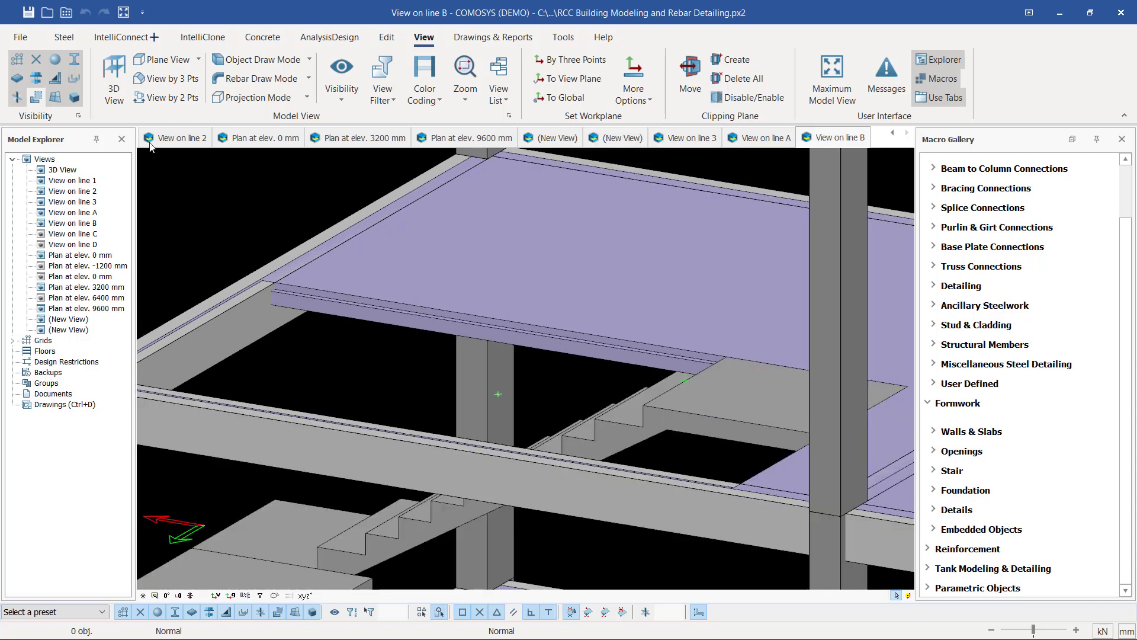
Disable the edge rebate option in the upper stair opening's Slab Openings settings and hide the opening volumes
{"action": "left_click", "coordinate": [37, 98]}
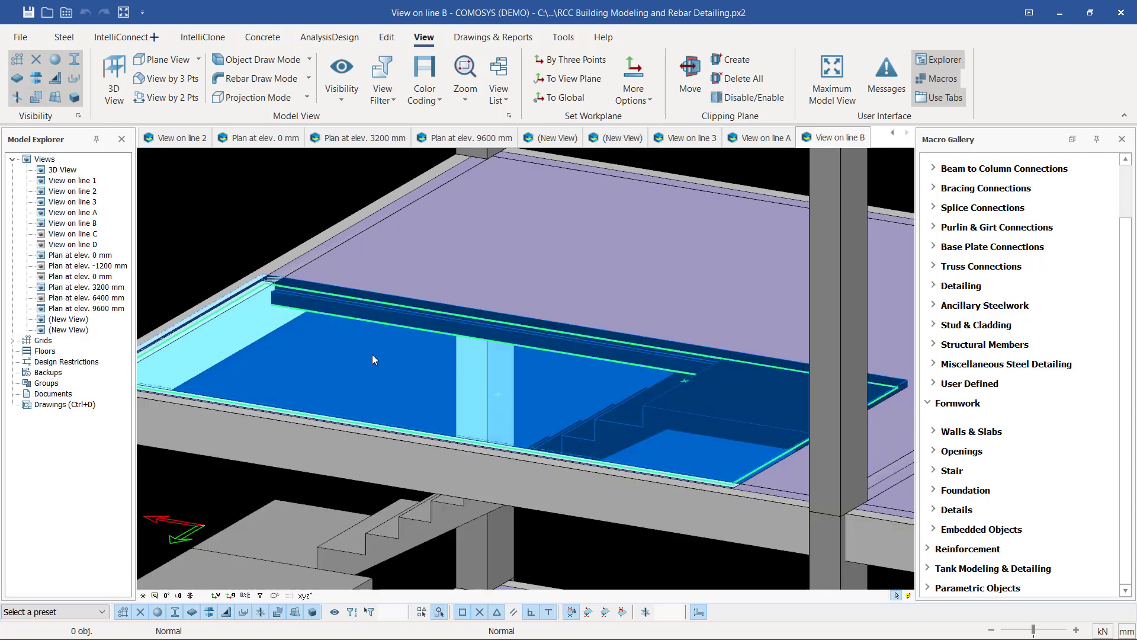
{"action": "double_click", "coordinate": [385, 368]}
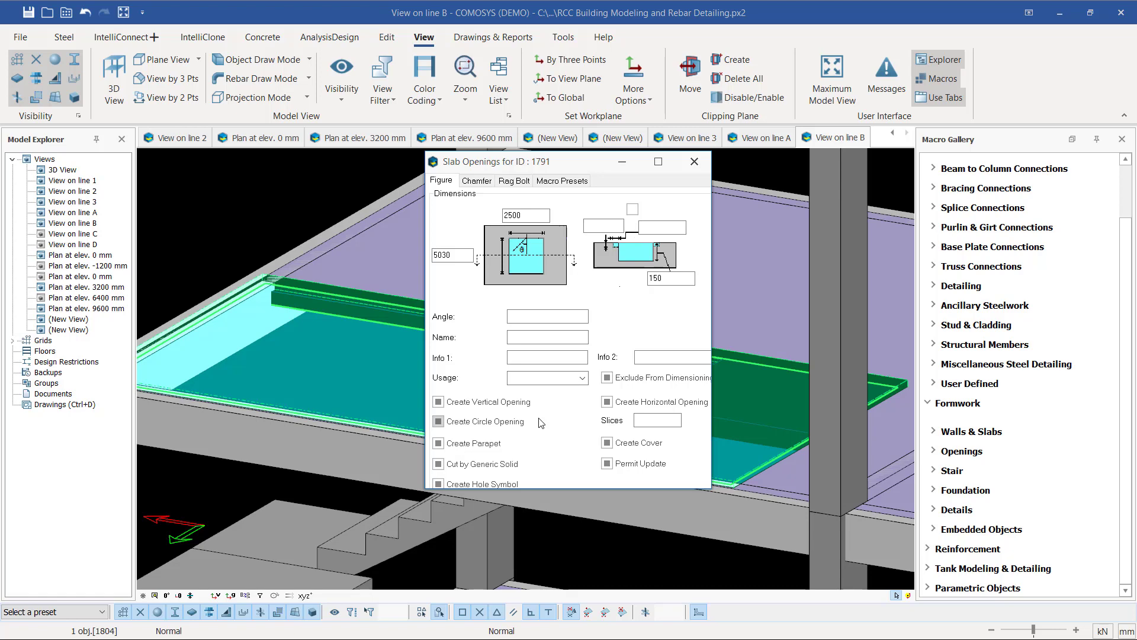
{"action": "key", "text": "Return"}
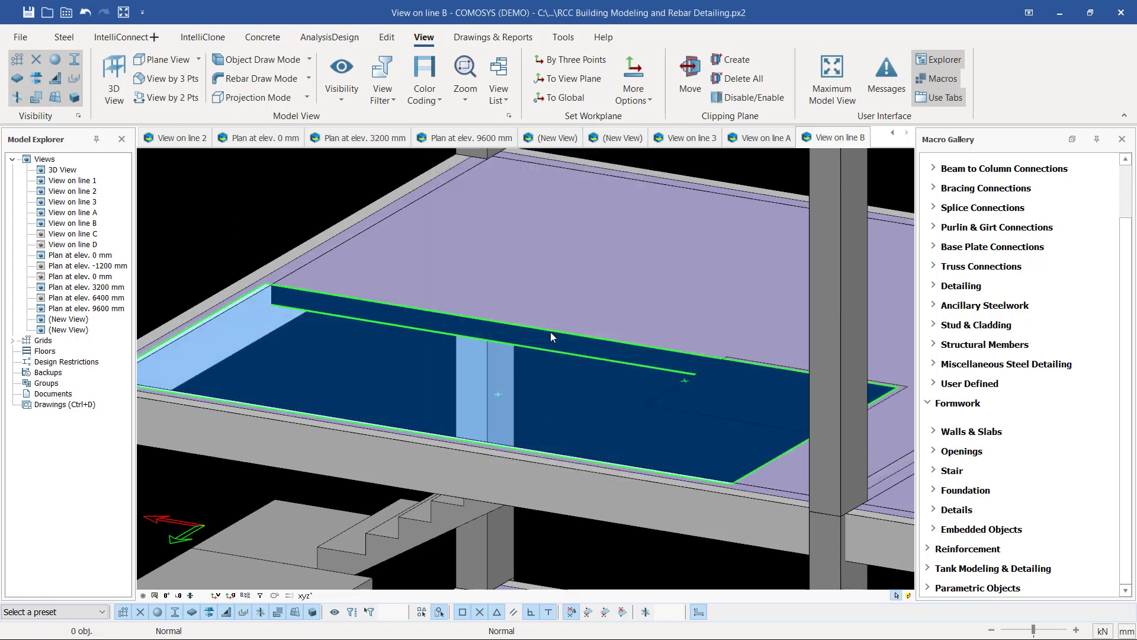
{"action": "left_click", "coordinate": [37, 99]}
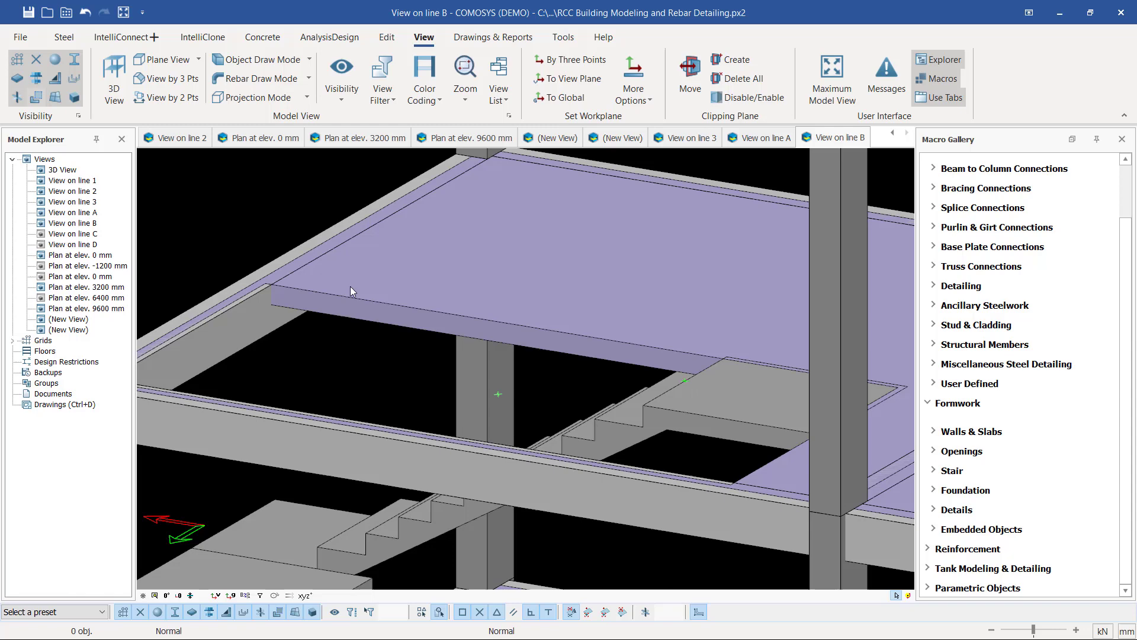
Disable the edge rebate option for the stair opening one floor below and hide the opening volumes
{"action": "scroll", "coordinate": [308, 311], "scroll_direction": "up", "scroll_amount": 3}
{"action": "scroll", "coordinate": [397, 264], "scroll_direction": "down", "scroll_amount": 7}
{"action": "scroll", "coordinate": [453, 481], "scroll_direction": "up", "scroll_amount": 5}
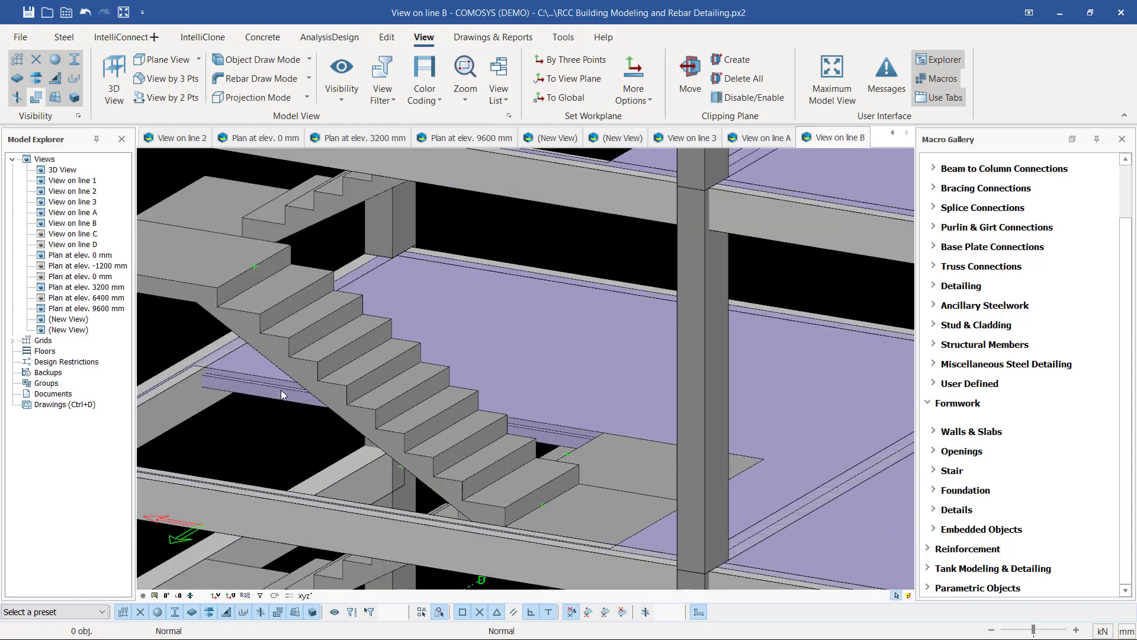
{"action": "scroll", "coordinate": [222, 380], "scroll_direction": "up", "scroll_amount": 5}
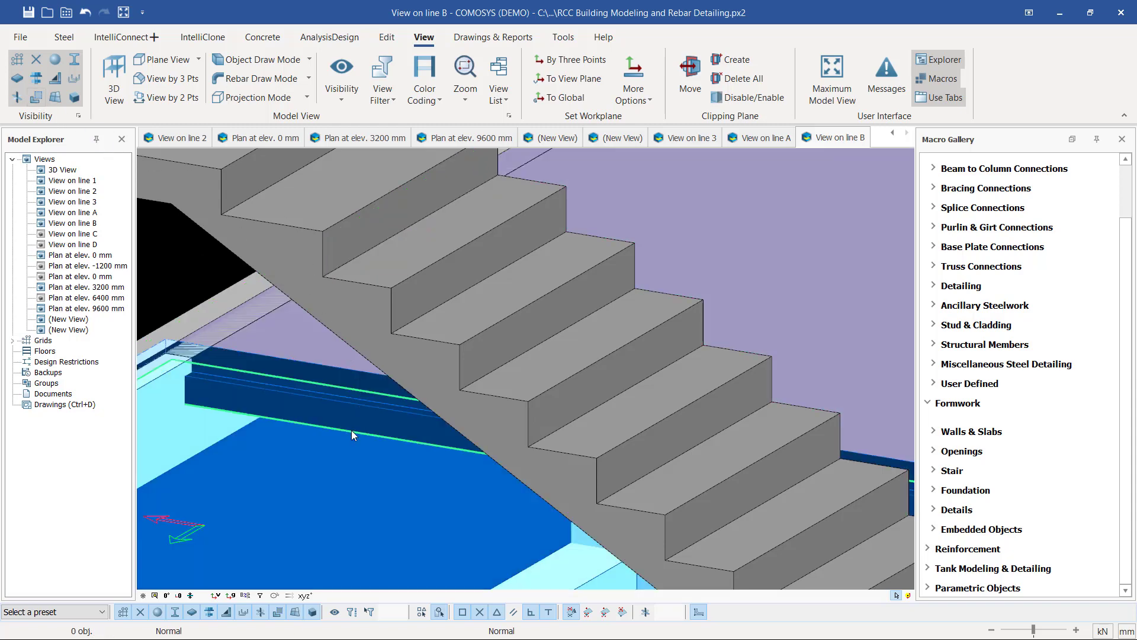
{"action": "double_click", "coordinate": [310, 499]}
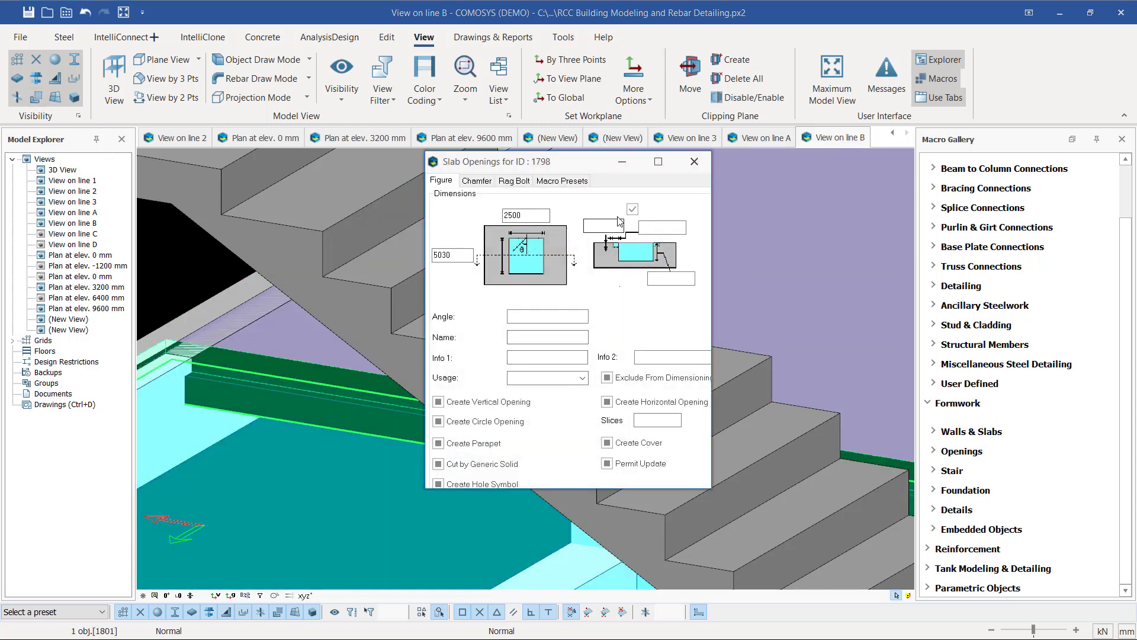
{"action": "left_click", "coordinate": [632, 210]}
{"action": "key", "text": "Escape"}
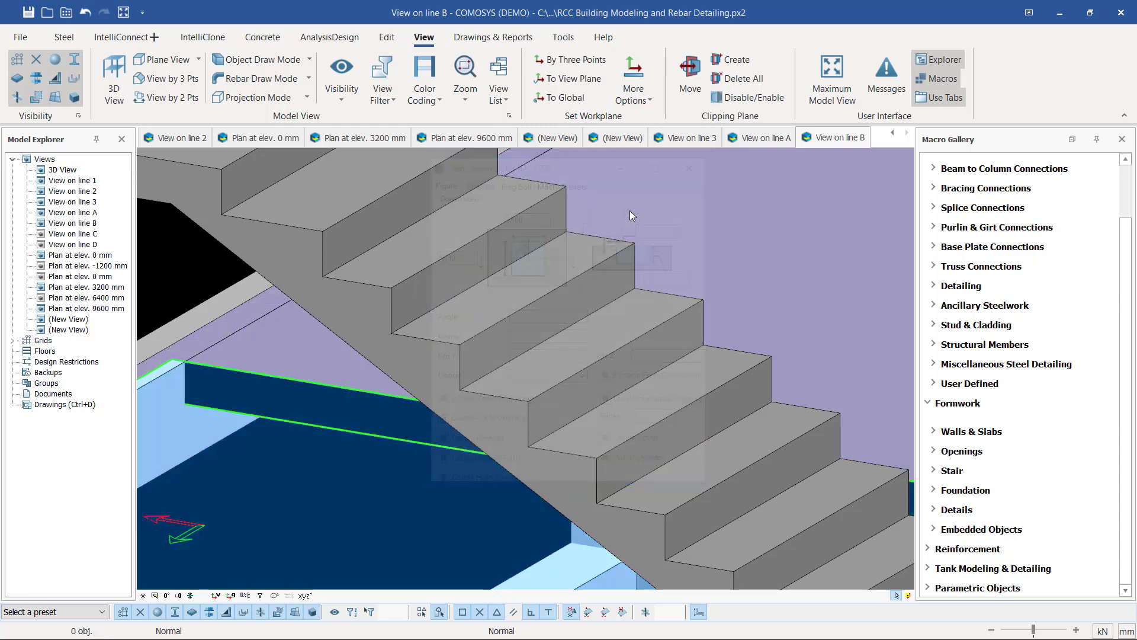
{"action": "scroll", "coordinate": [490, 339], "scroll_direction": "down", "scroll_amount": 8}
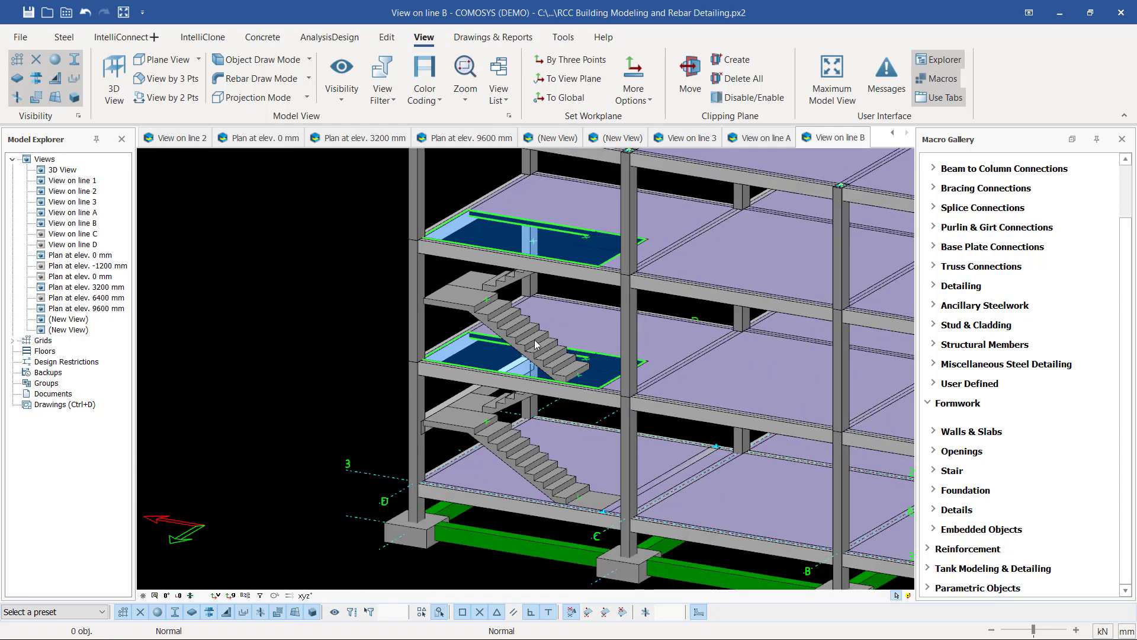
{"action": "scroll", "coordinate": [534, 340], "scroll_direction": "up", "scroll_amount": 2}
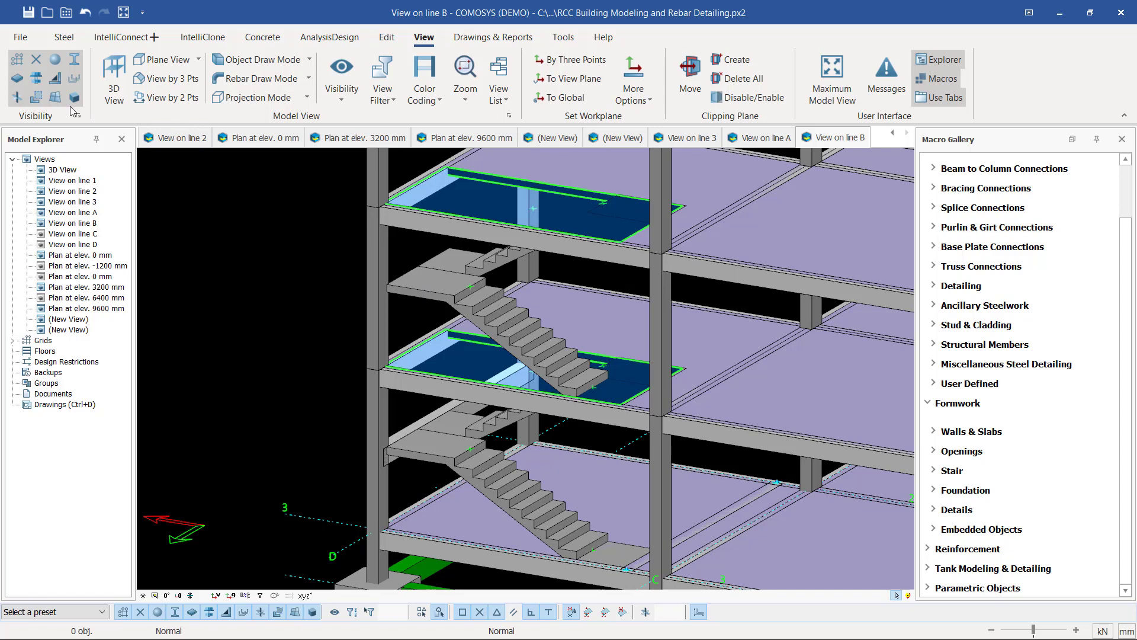
{"action": "scroll", "coordinate": [383, 279], "scroll_direction": "down", "scroll_amount": 3}
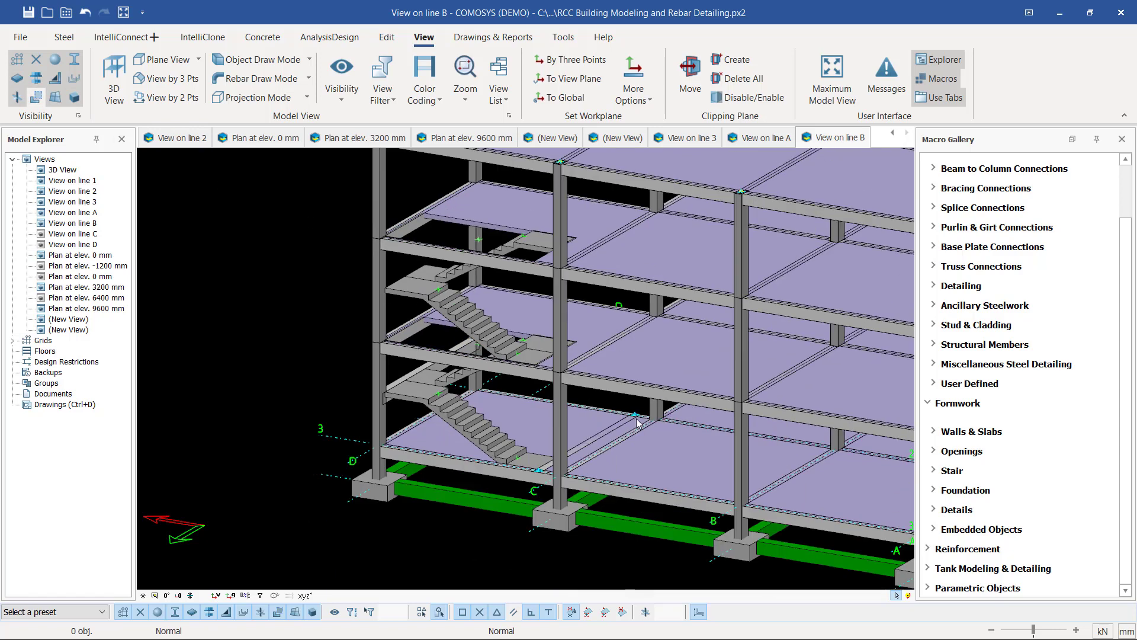
Expand the Foundation category of the Formwork macros to show its foundation components
{"action": "scroll", "coordinate": [450, 478], "scroll_direction": "up", "scroll_amount": 3}
{"action": "scroll", "coordinate": [426, 433], "scroll_direction": "down", "scroll_amount": 2}
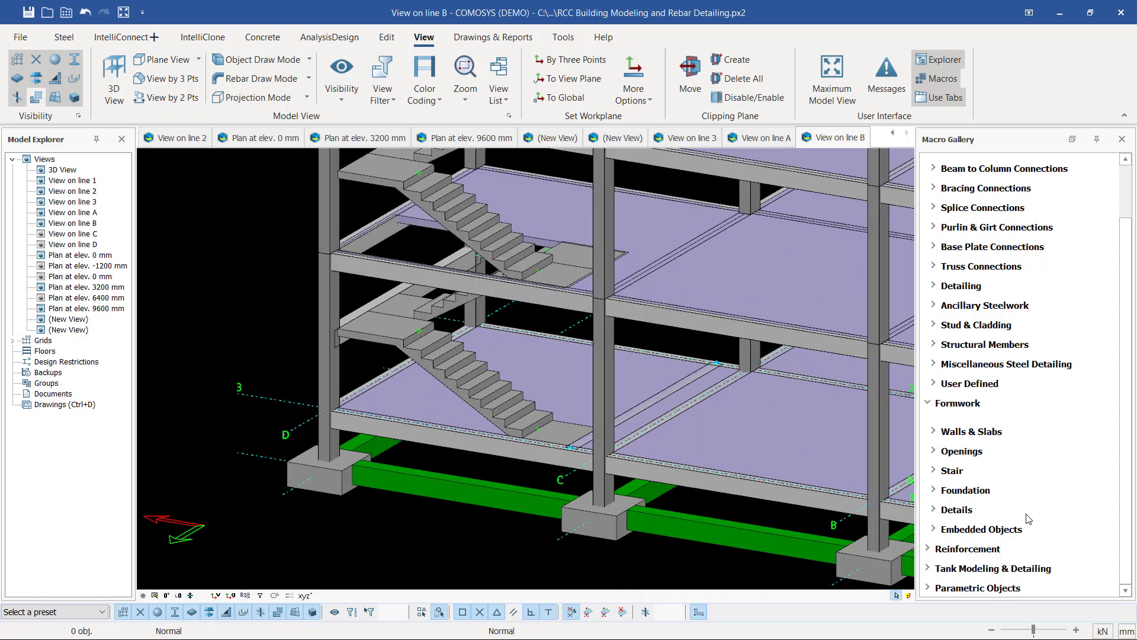
{"action": "left_click", "coordinate": [936, 490]}
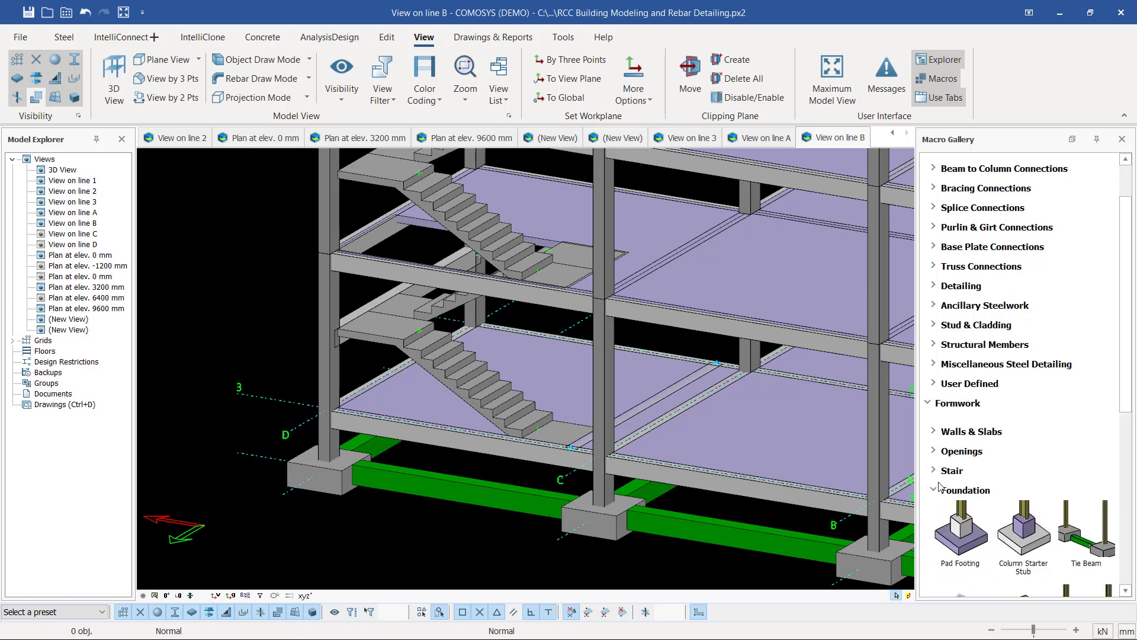
{"action": "scroll", "coordinate": [1112, 305], "scroll_direction": "down", "scroll_amount": 5}
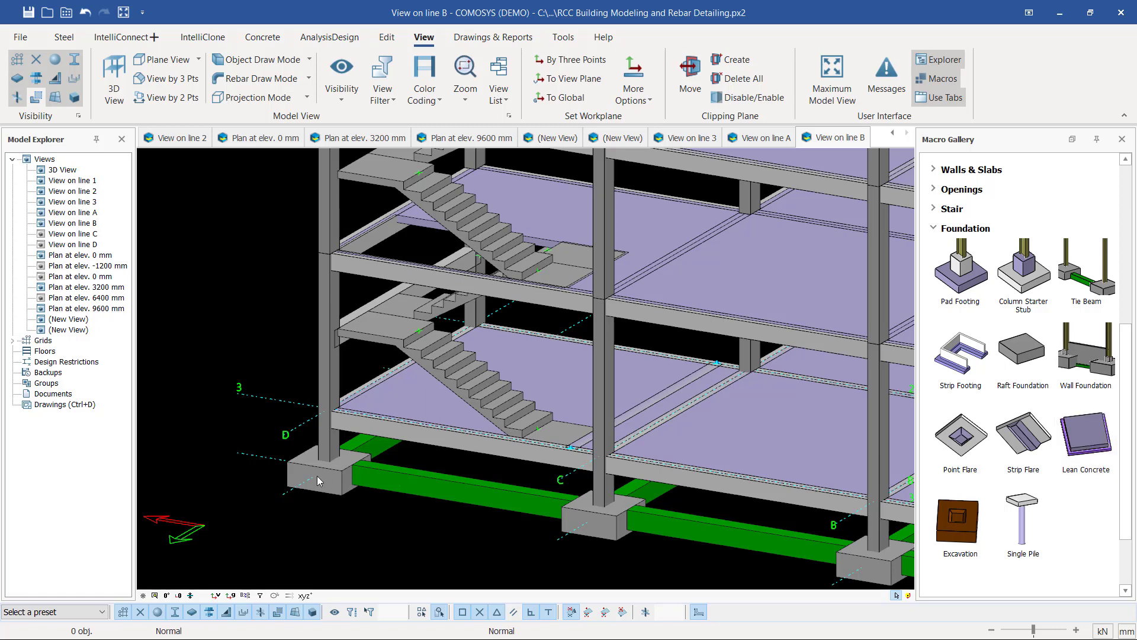
{"action": "scroll", "coordinate": [318, 481], "scroll_direction": "up", "scroll_amount": 2}
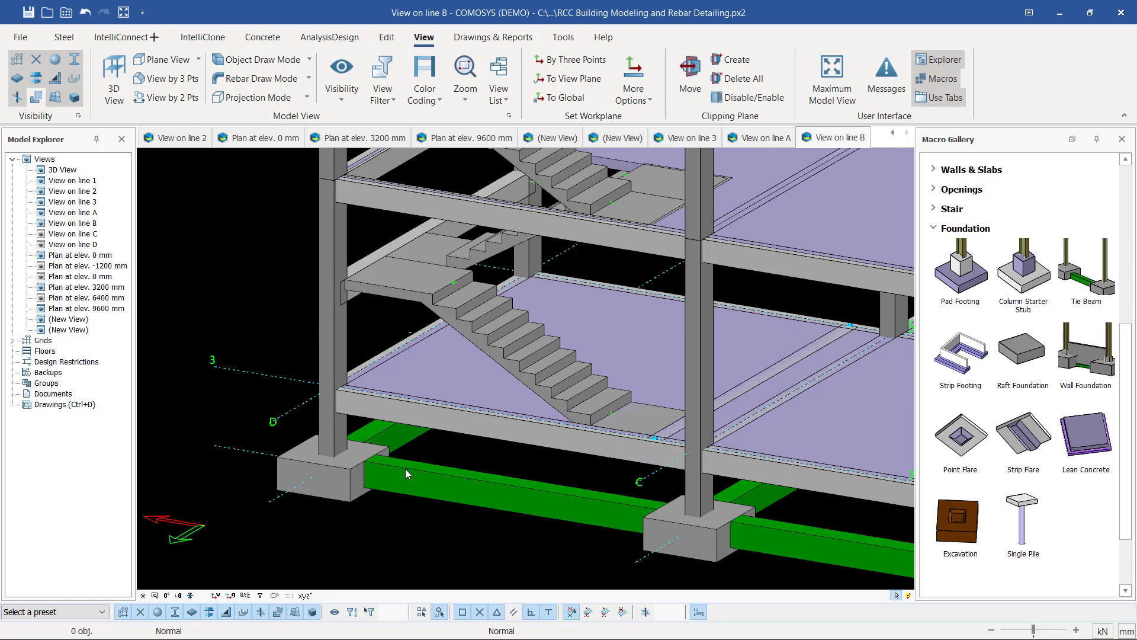
Open the Lean Concrete macro settings to review the material and dimension fields, and close them without applying
{"action": "double_click", "coordinate": [1082, 453]}
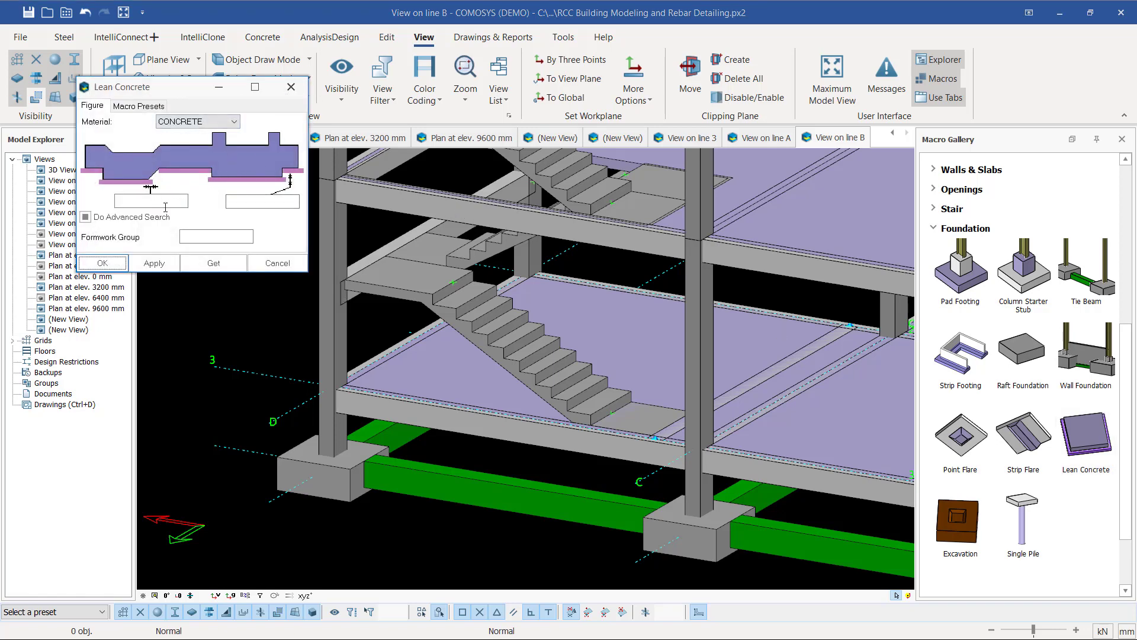
{"action": "left_click", "coordinate": [287, 199]}
{"action": "left_click", "coordinate": [290, 87]}
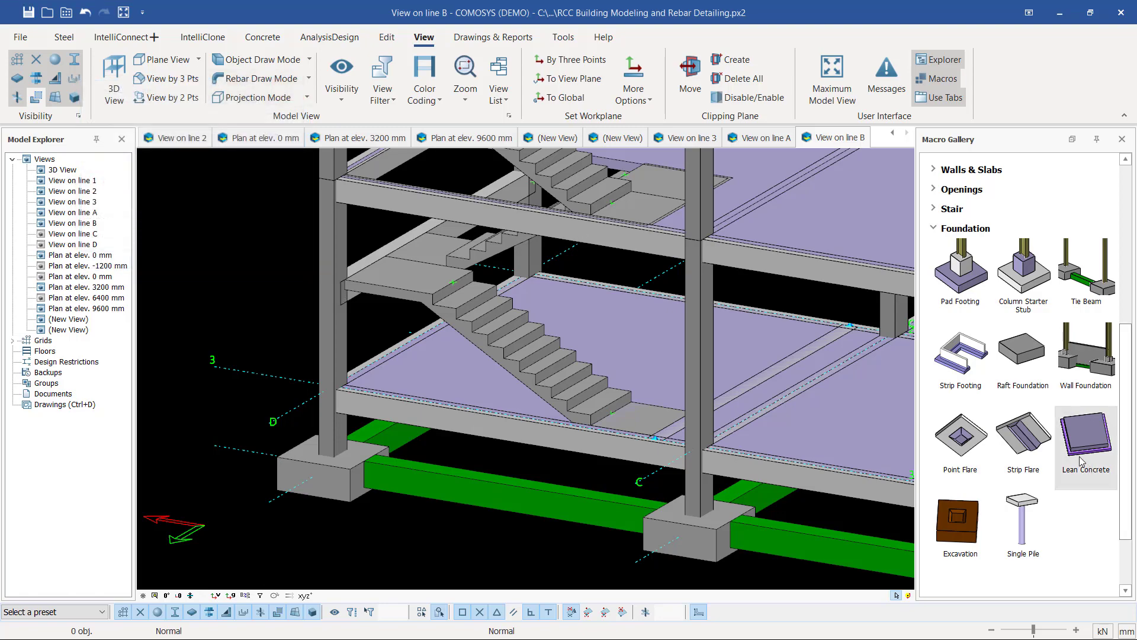
Rotate the 3D View to a straight elevation with an angle of -90 around X and 0 around Z
{"action": "scroll", "coordinate": [343, 359], "scroll_direction": "down", "scroll_amount": 1}
{"action": "middle_click_drag", "start_coordinate": [704, 415], "coordinate": [722, 410]}
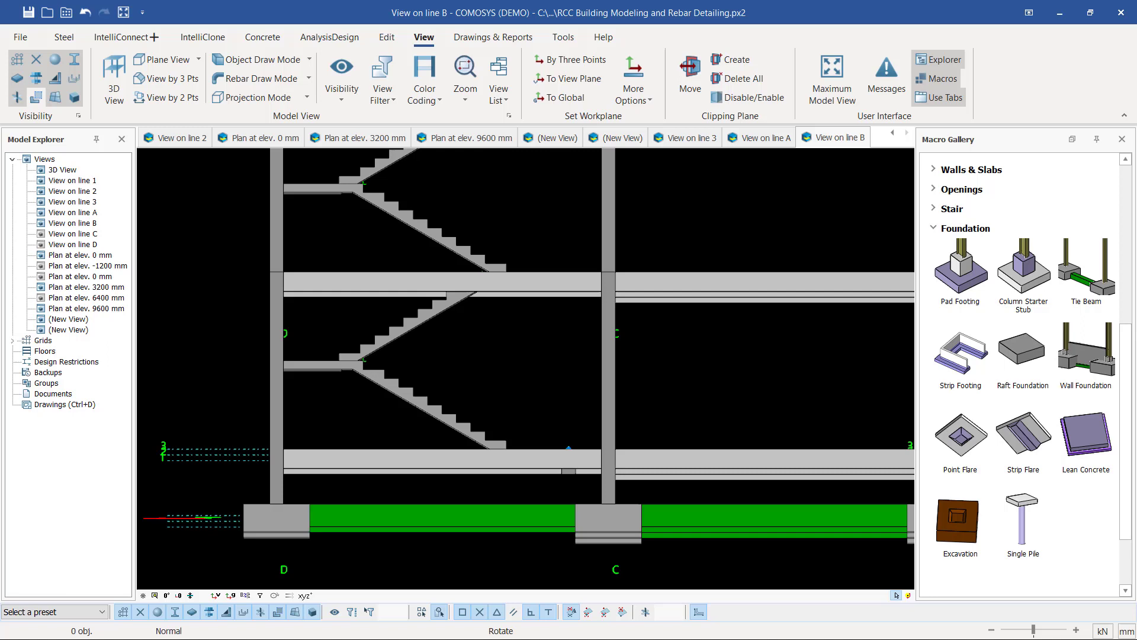
{"action": "scroll", "coordinate": [281, 350], "scroll_direction": "down", "scroll_amount": 3}
{"action": "scroll", "coordinate": [280, 350], "scroll_direction": "down", "scroll_amount": 2}
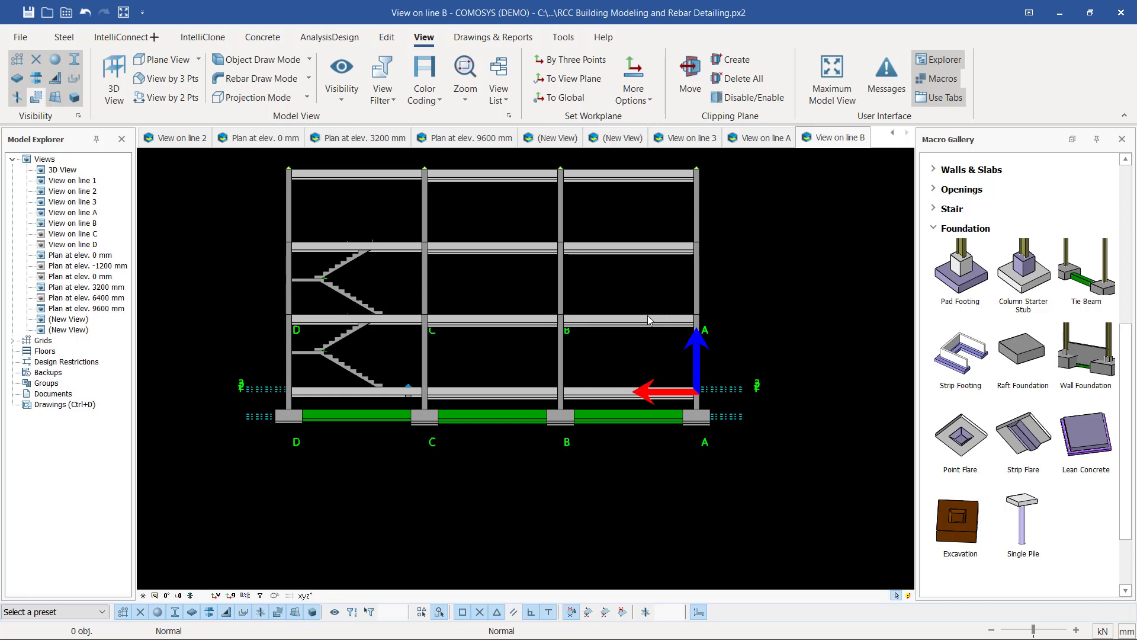
{"action": "double_click", "coordinate": [767, 226]}
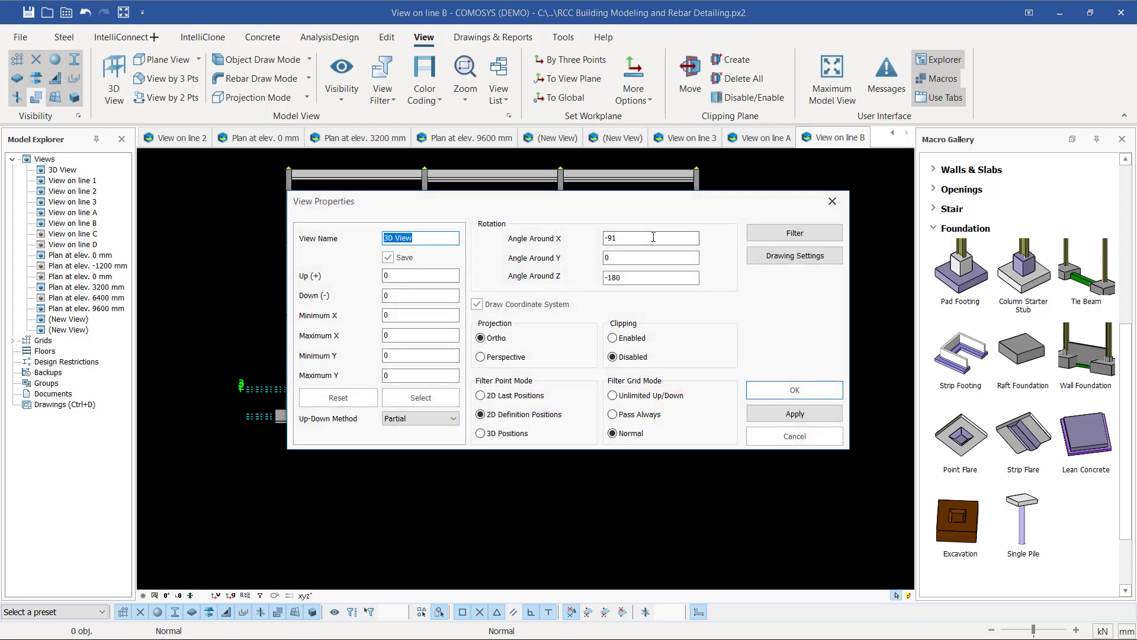
{"action": "double_click", "coordinate": [642, 240]}
{"action": "type", "text": "-91"}
{"action": "double_click", "coordinate": [642, 239]}
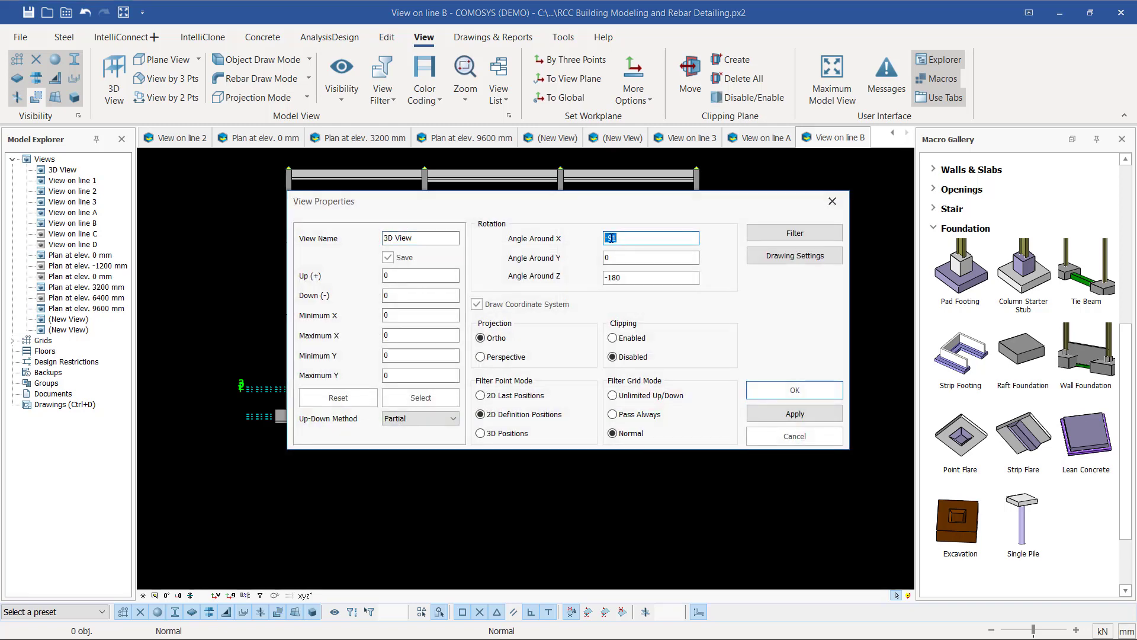
{"action": "left_click_drag", "start_coordinate": [618, 238], "coordinate": [612, 238]}
{"action": "type", "text": "0"}
{"action": "key", "text": "Tab"}
{"action": "key", "text": "Tab"}
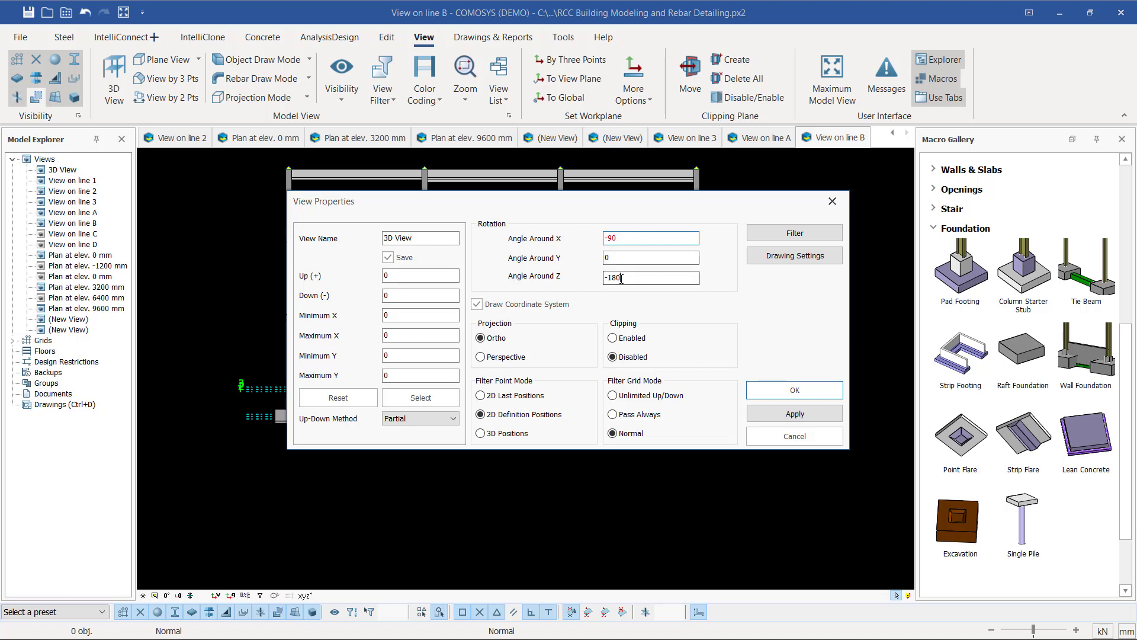
{"action": "type", "text": "0"}
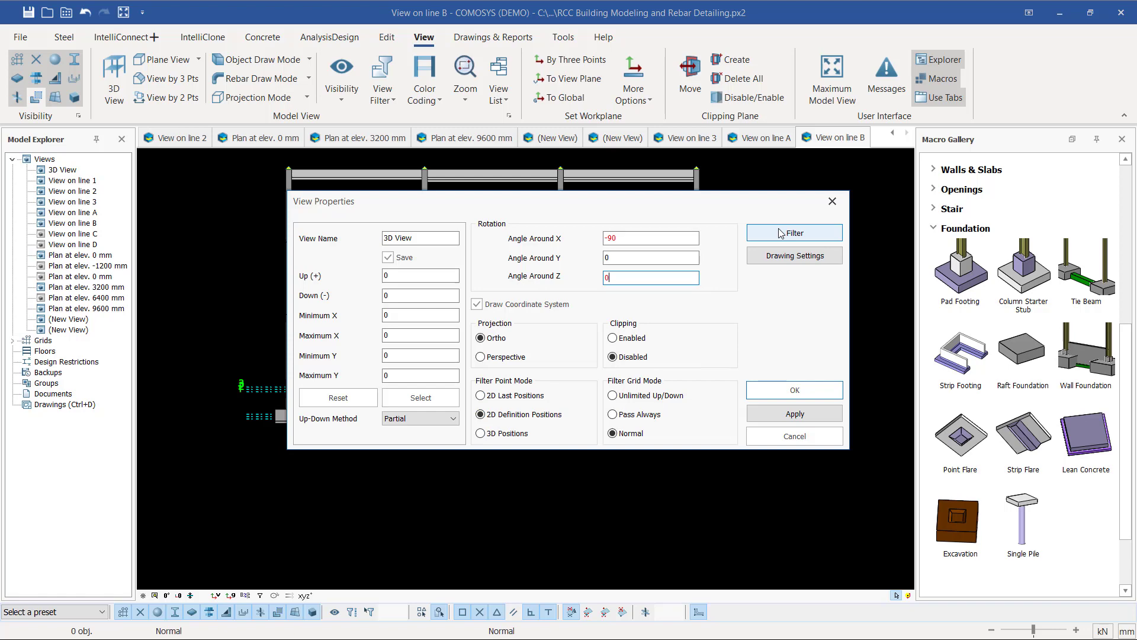
{"action": "left_click", "coordinate": [813, 394]}
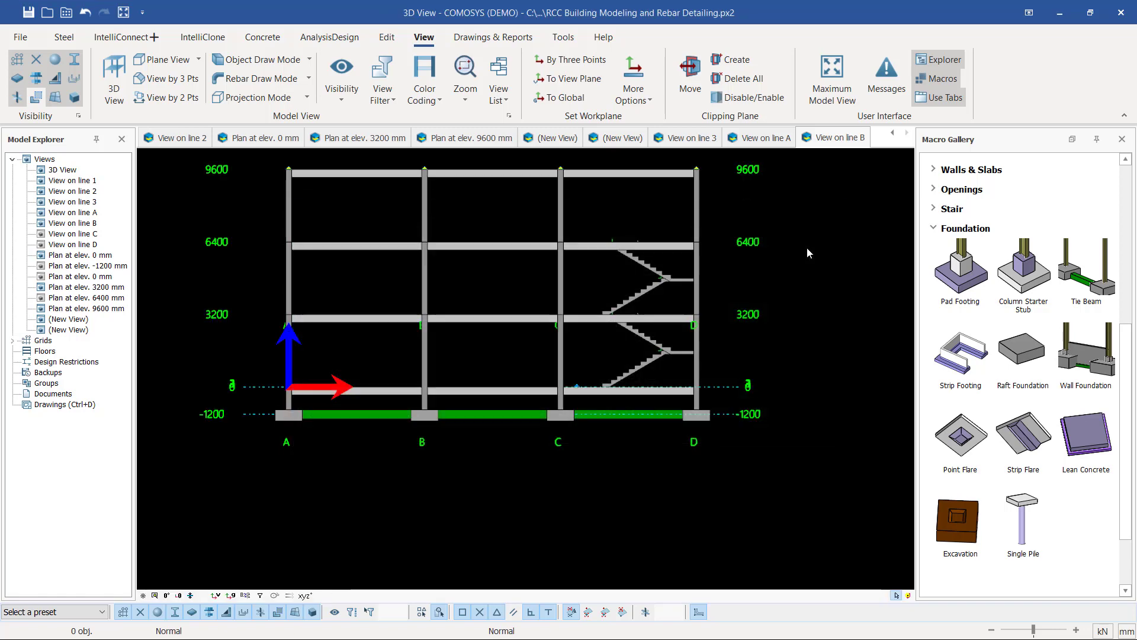
Try to add lean concrete with the footings, tie beams and lowest columns selected together, and undo it
{"action": "scroll", "coordinate": [287, 421], "scroll_direction": "up", "scroll_amount": 3}
{"action": "scroll", "coordinate": [331, 427], "scroll_direction": "down", "scroll_amount": 5}
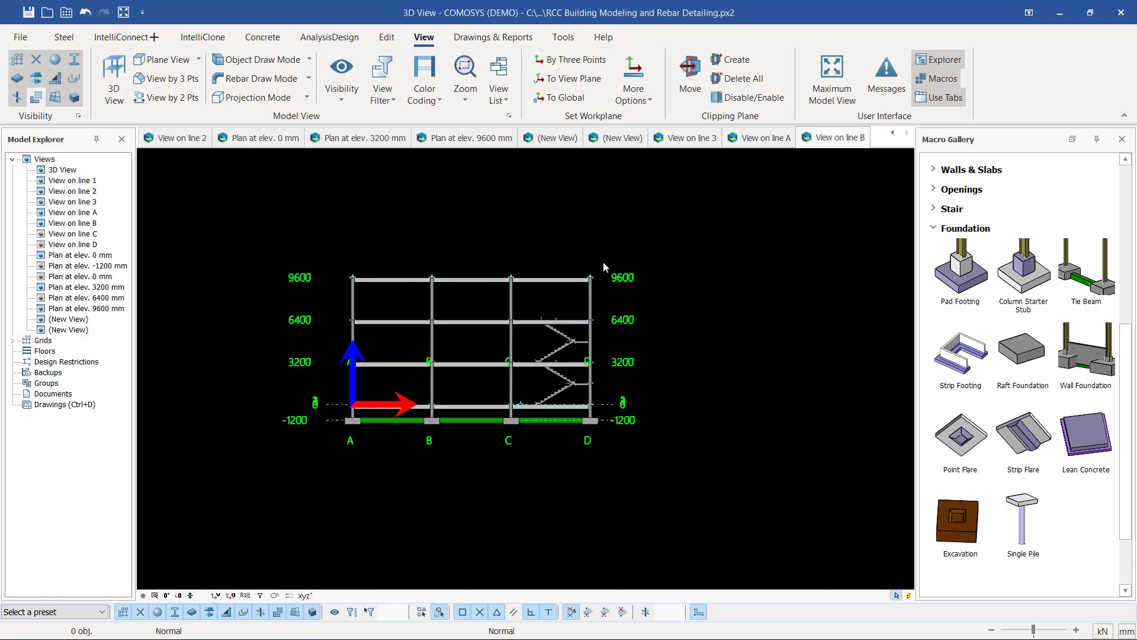
{"action": "scroll", "coordinate": [472, 367], "scroll_direction": "up", "scroll_amount": 3}
{"action": "scroll", "coordinate": [699, 367], "scroll_direction": "down", "scroll_amount": 3}
{"action": "scroll", "coordinate": [557, 441], "scroll_direction": "up", "scroll_amount": 4}
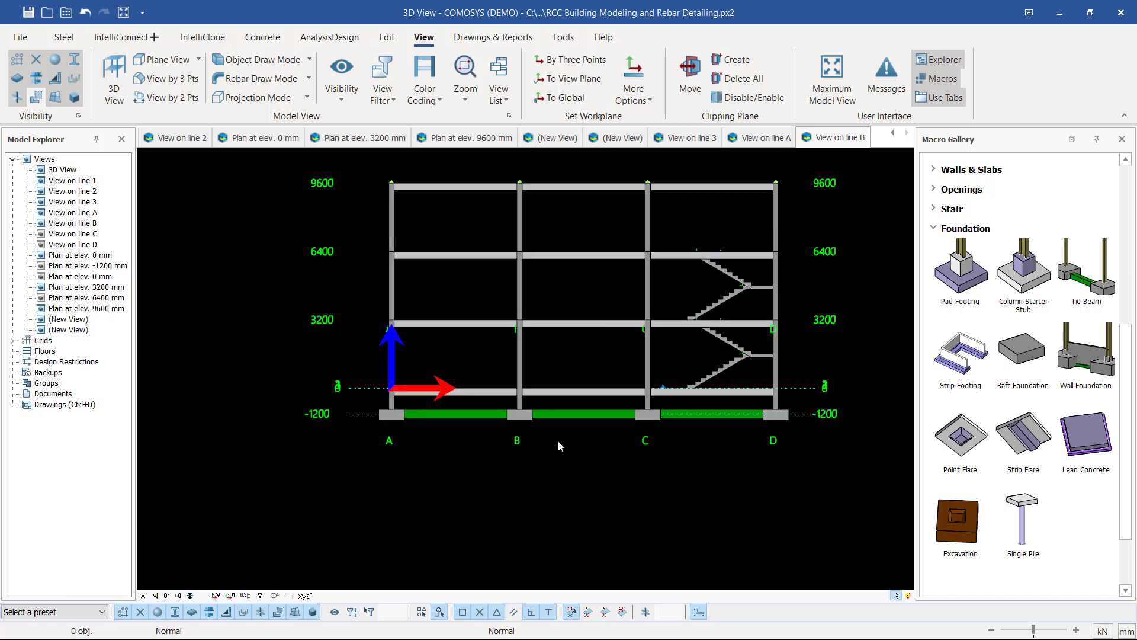
{"action": "left_click_drag", "start_coordinate": [887, 437], "coordinate": [302, 414]}
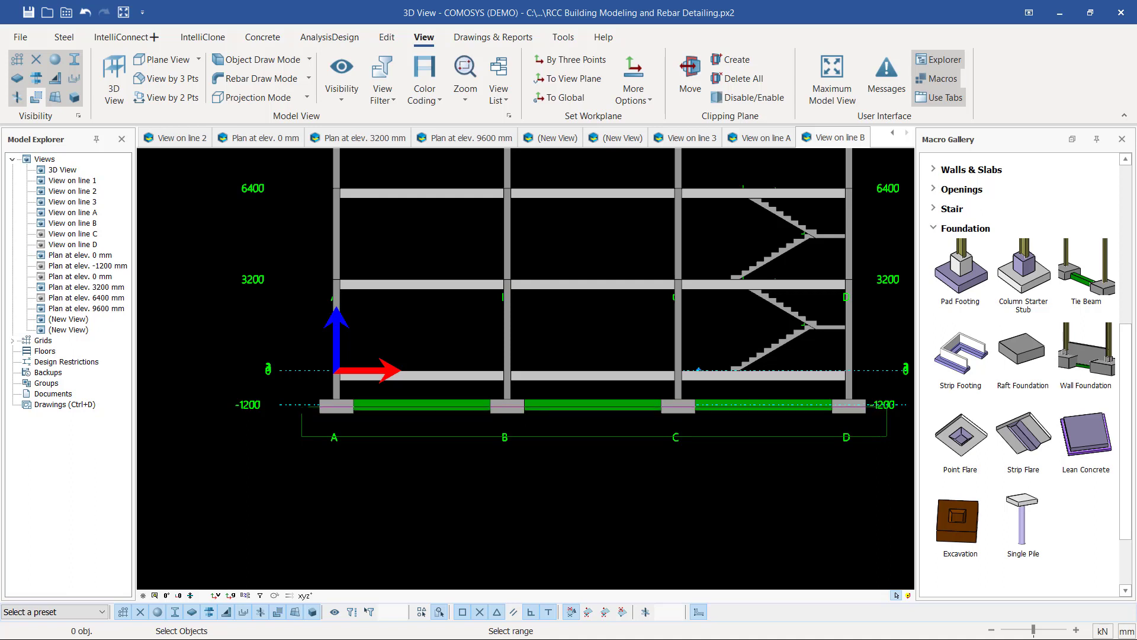
{"action": "left_click_drag", "start_coordinate": [301, 411], "coordinate": [301, 412]}
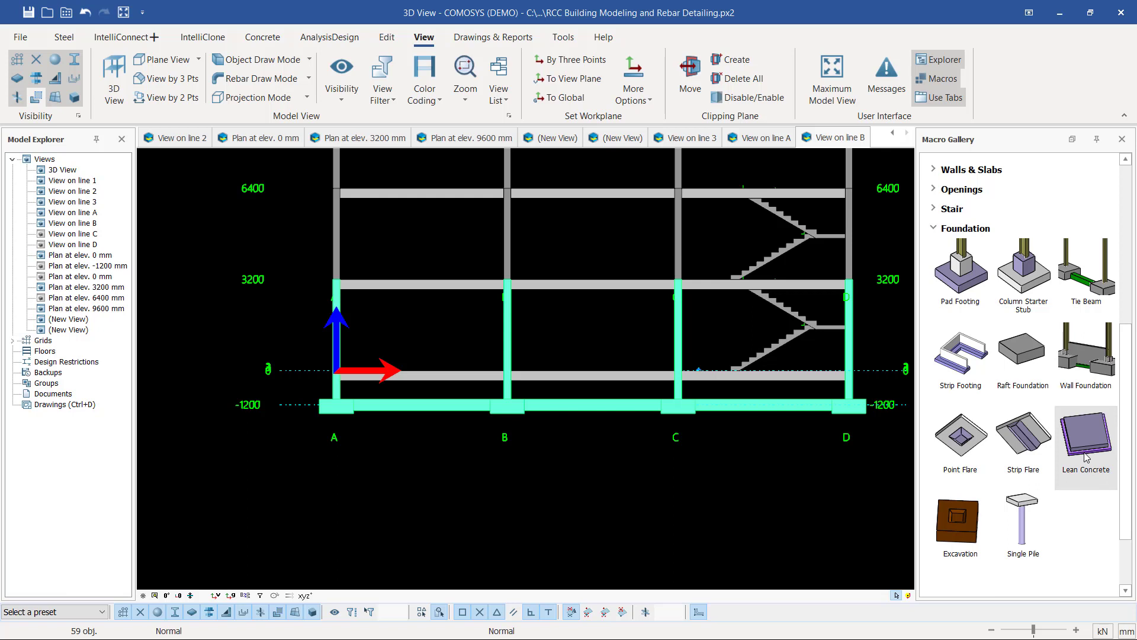
{"action": "key", "text": "Escape"}
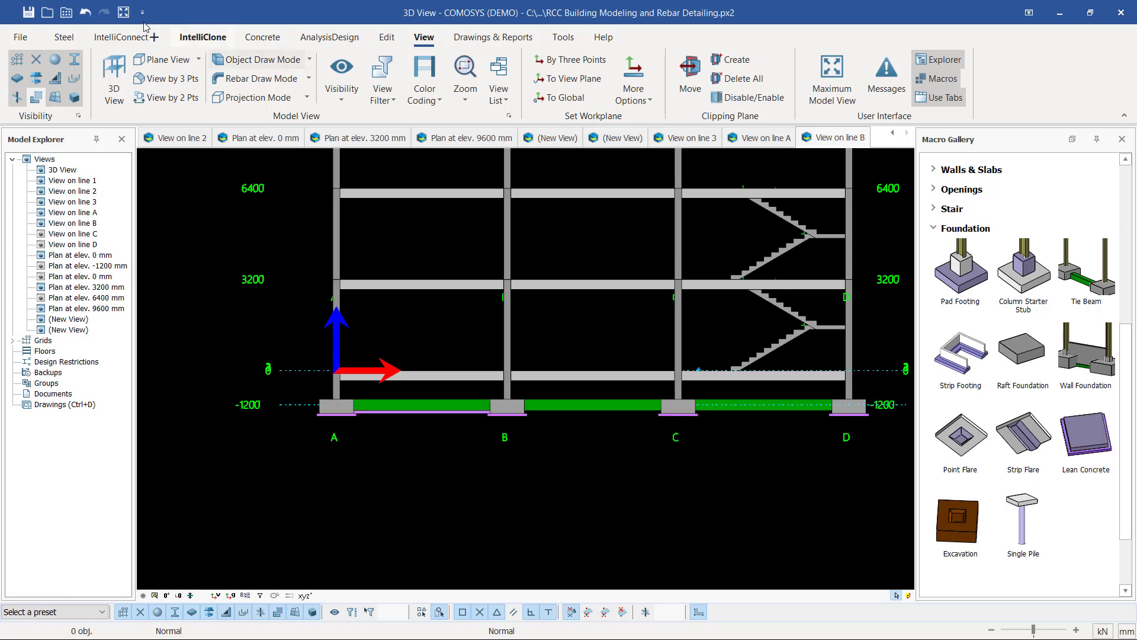
{"action": "left_click", "coordinate": [87, 13]}
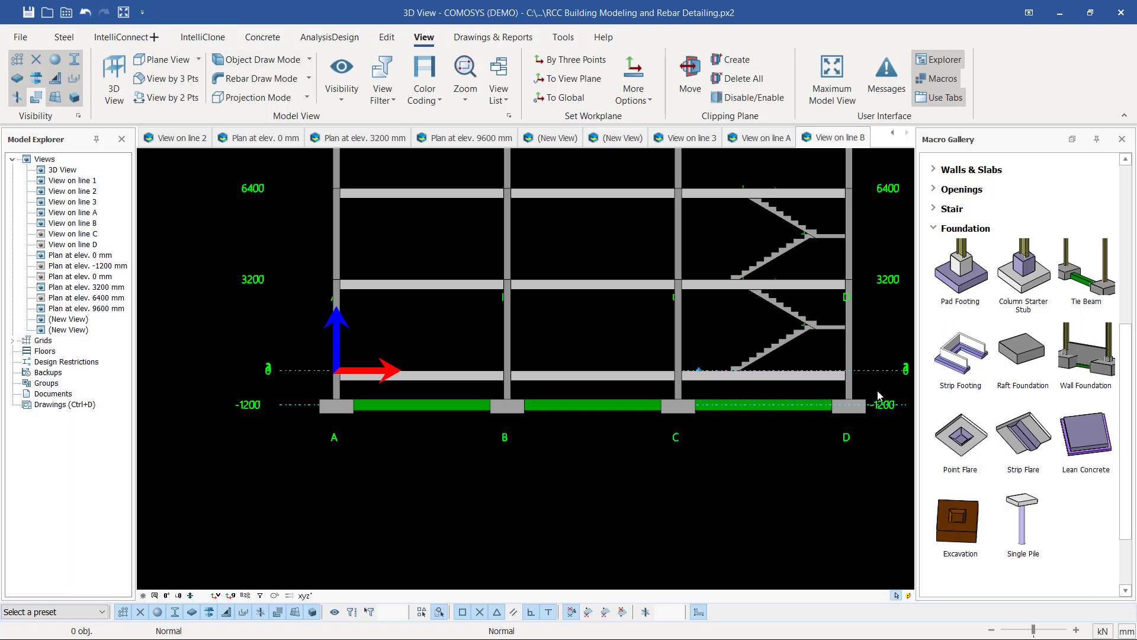
Select only the footings and tie beams at the -1200 level and apply the Lean Concrete macro to them
{"action": "scroll", "coordinate": [741, 436], "scroll_direction": "down", "scroll_amount": 1}
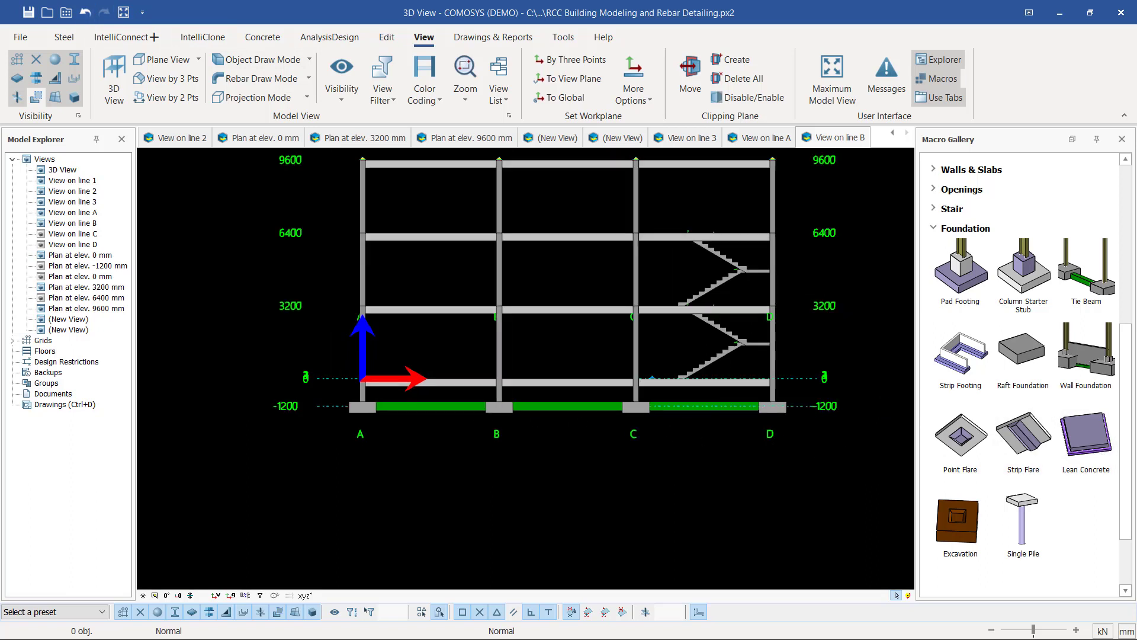
{"action": "left_click_drag", "start_coordinate": [830, 437], "coordinate": [321, 406]}
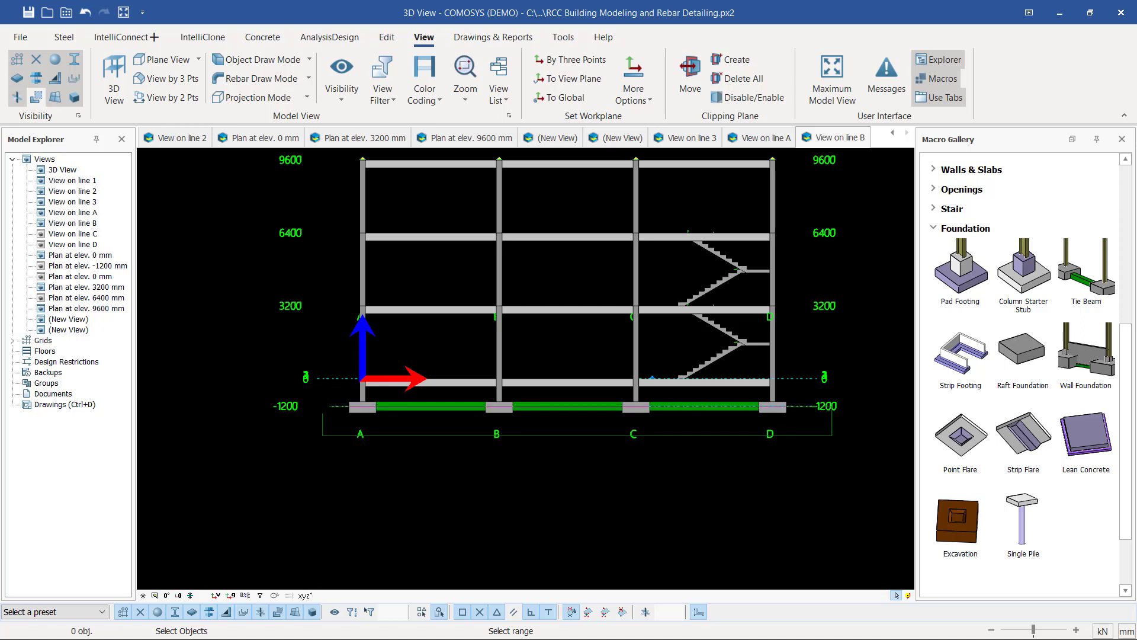
{"action": "left_click", "coordinate": [415, 424]}
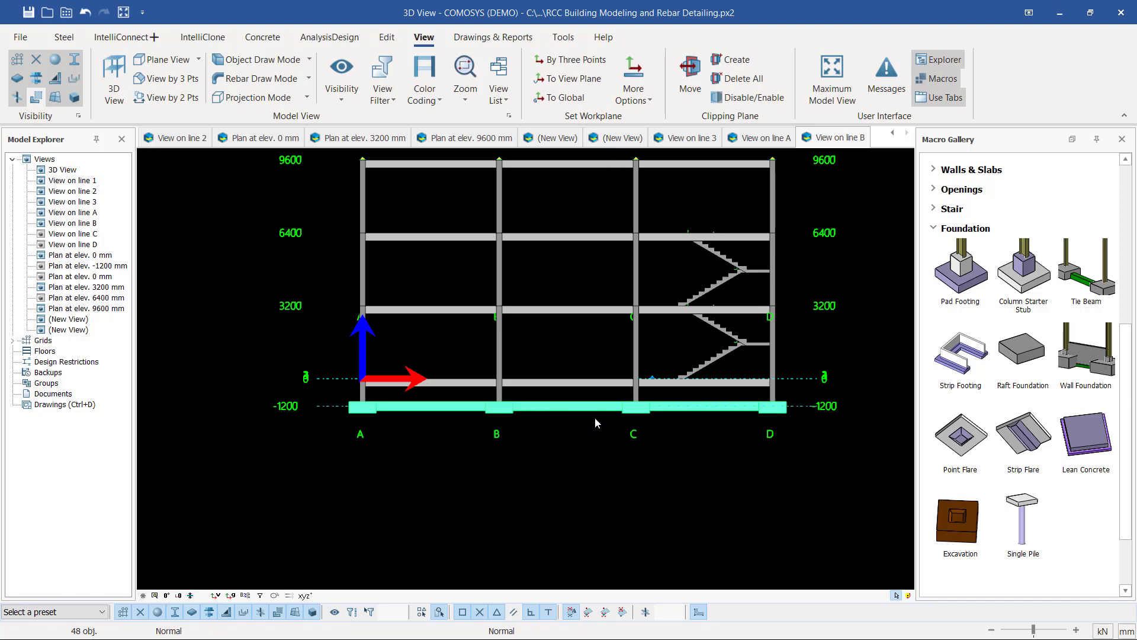
{"action": "middle_click_drag", "start_coordinate": [578, 413], "coordinate": [453, 377]}
{"action": "middle_click_drag", "start_coordinate": [705, 337], "coordinate": [580, 373]}
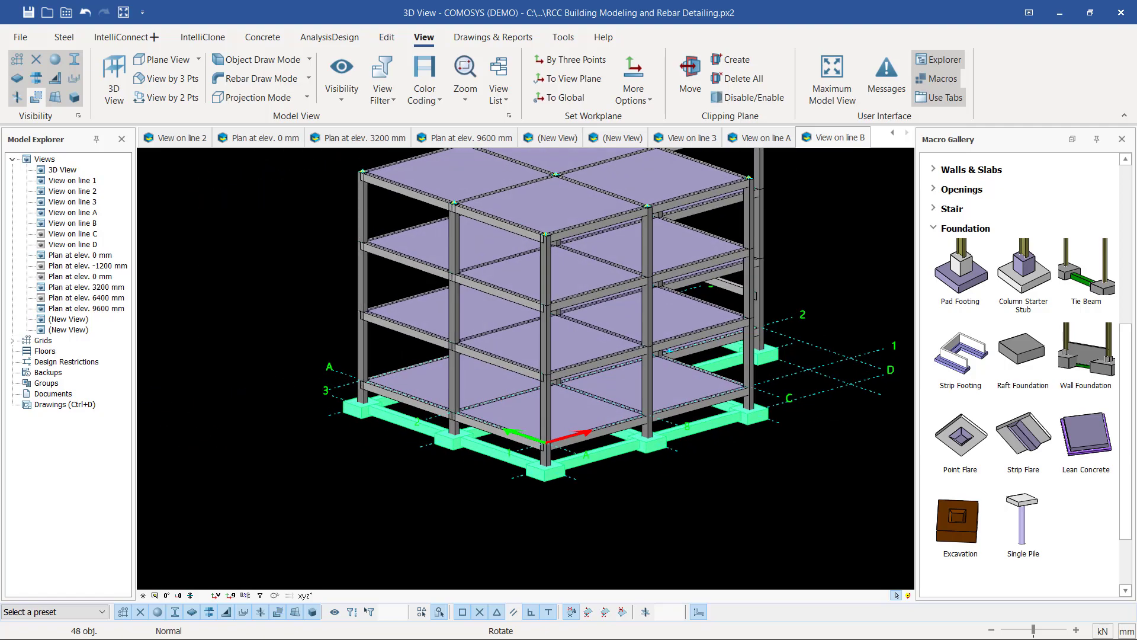
{"action": "scroll", "coordinate": [804, 411], "scroll_direction": "up", "scroll_amount": 8}
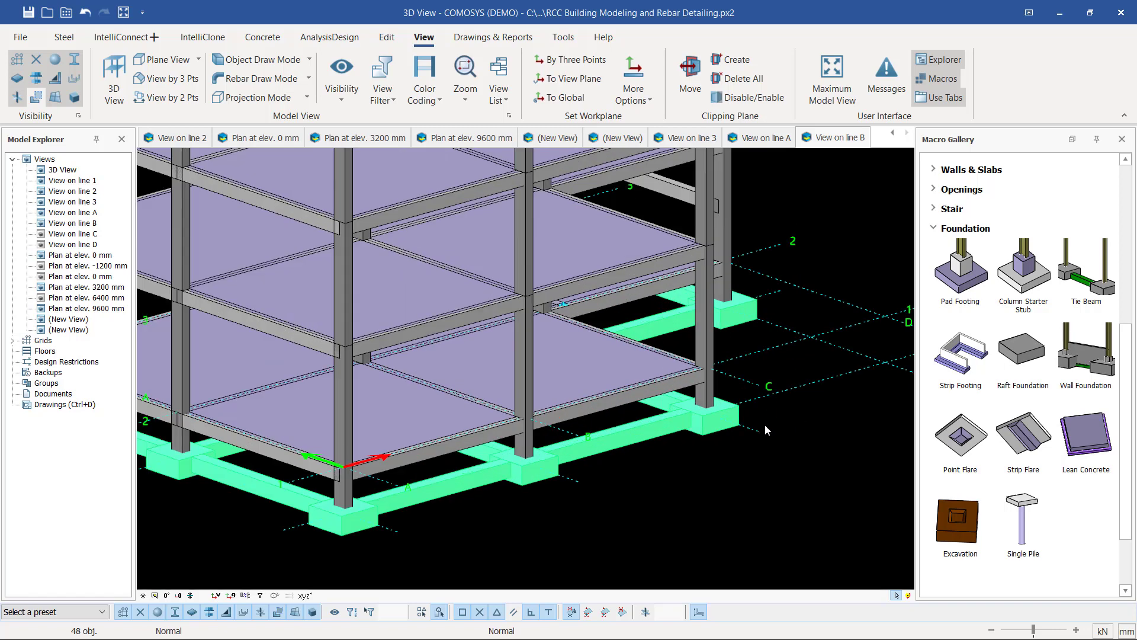
{"action": "scroll", "coordinate": [710, 431], "scroll_direction": "up", "scroll_amount": 2}
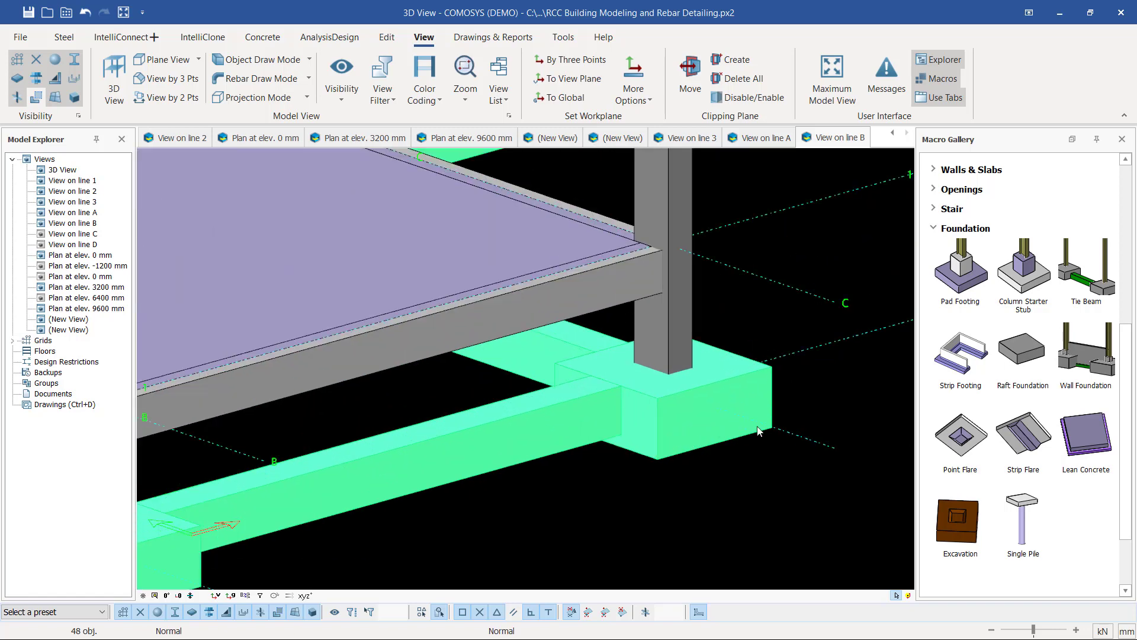
{"action": "scroll", "coordinate": [713, 394], "scroll_direction": "down", "scroll_amount": 3}
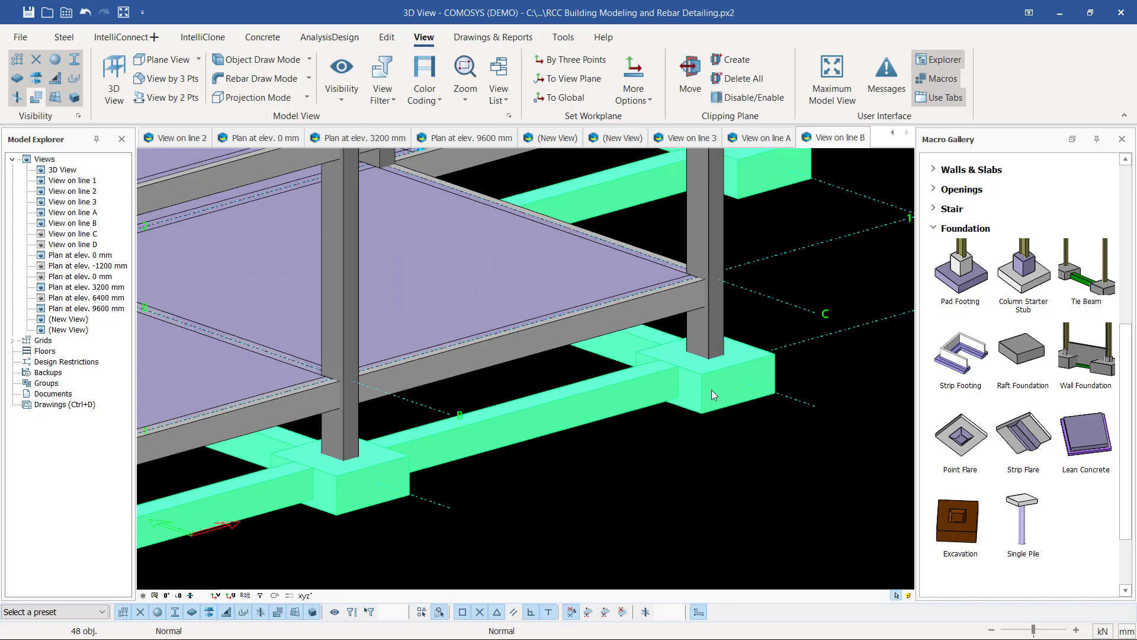
{"action": "left_click", "coordinate": [1096, 448]}
{"action": "scroll", "coordinate": [801, 390], "scroll_direction": "down", "scroll_amount": 3}
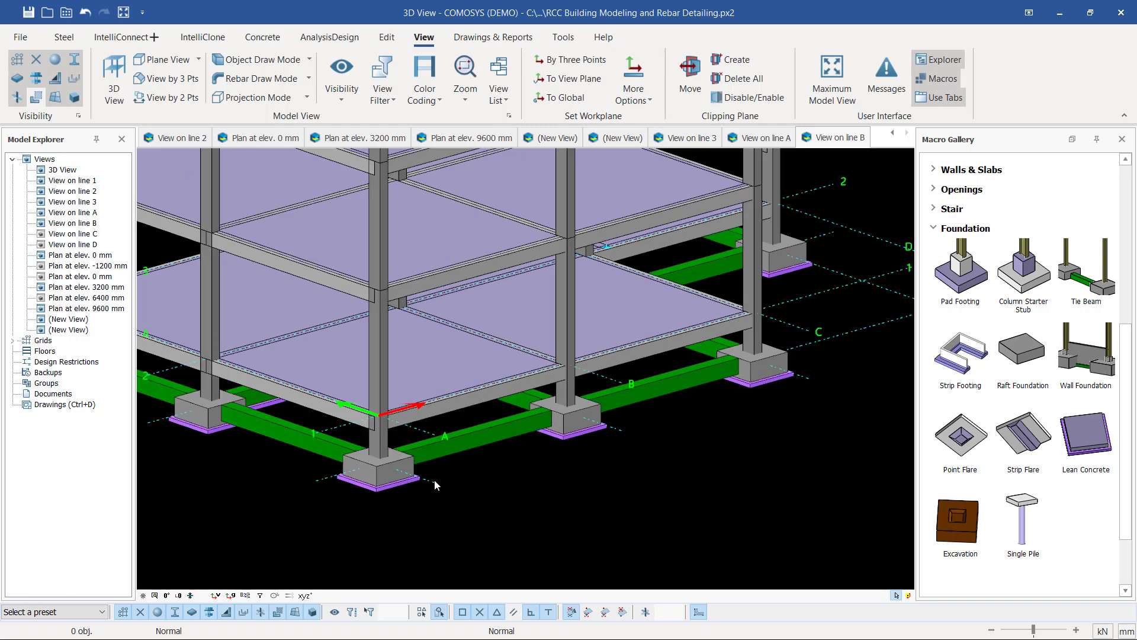
Select all green tie beams with Select Same Color Objects and add lean concrete beneath them
{"action": "scroll", "coordinate": [381, 489], "scroll_direction": "up", "scroll_amount": 2}
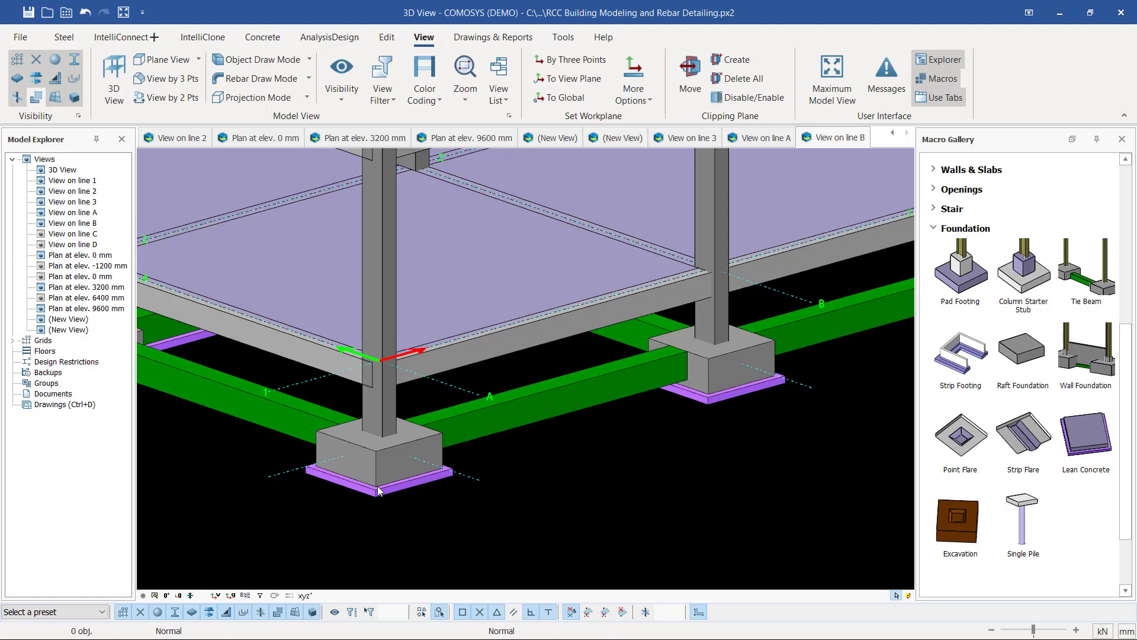
{"action": "scroll", "coordinate": [490, 419], "scroll_direction": "down", "scroll_amount": 2}
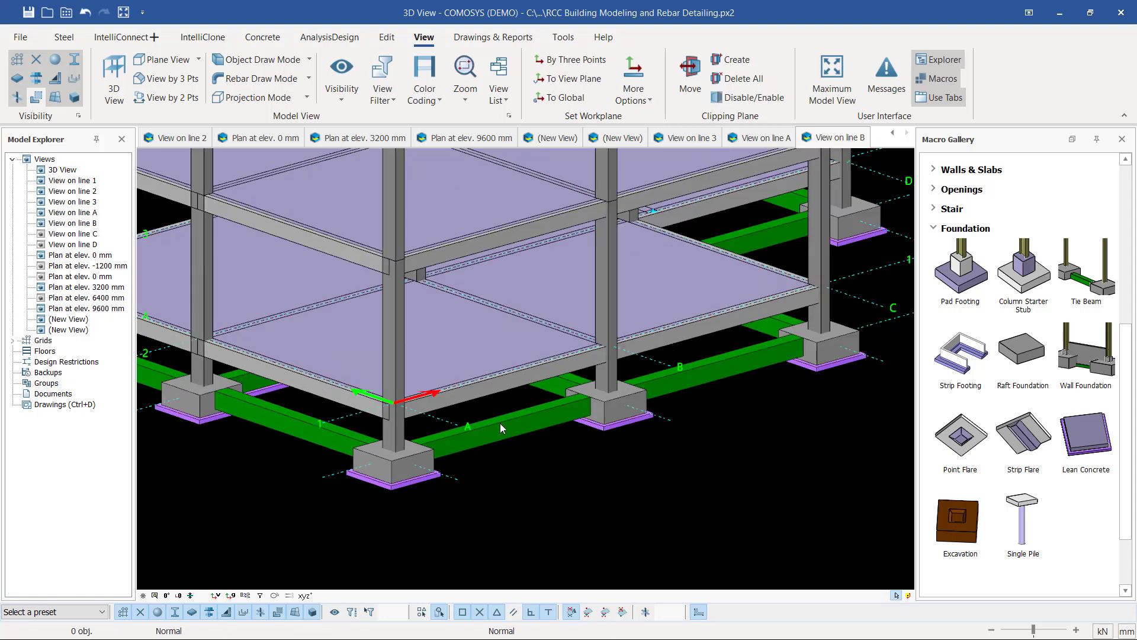
{"action": "mouse_move", "coordinate": [500, 423]}
{"action": "middle_mouse_down"}
{"action": "mouse_move", "coordinate": [491, 419]}
{"action": "mouse_move", "coordinate": [506, 404]}
{"action": "mouse_move", "coordinate": [490, 406]}
{"action": "middle_mouse_up"}
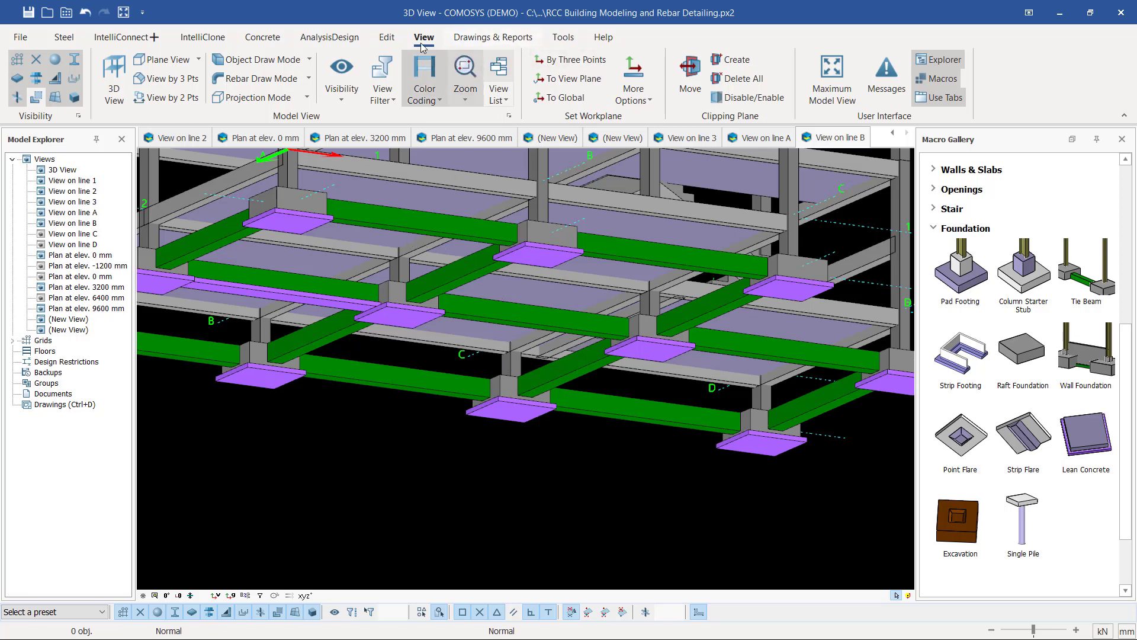
{"action": "left_click", "coordinate": [388, 38]}
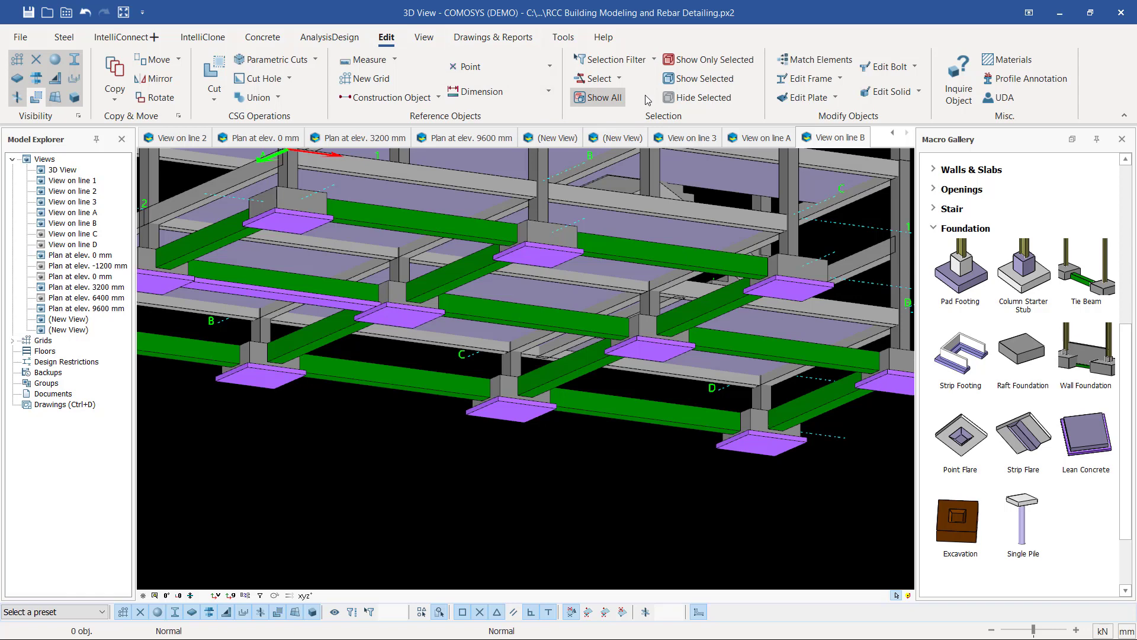
{"action": "left_click", "coordinate": [619, 79]}
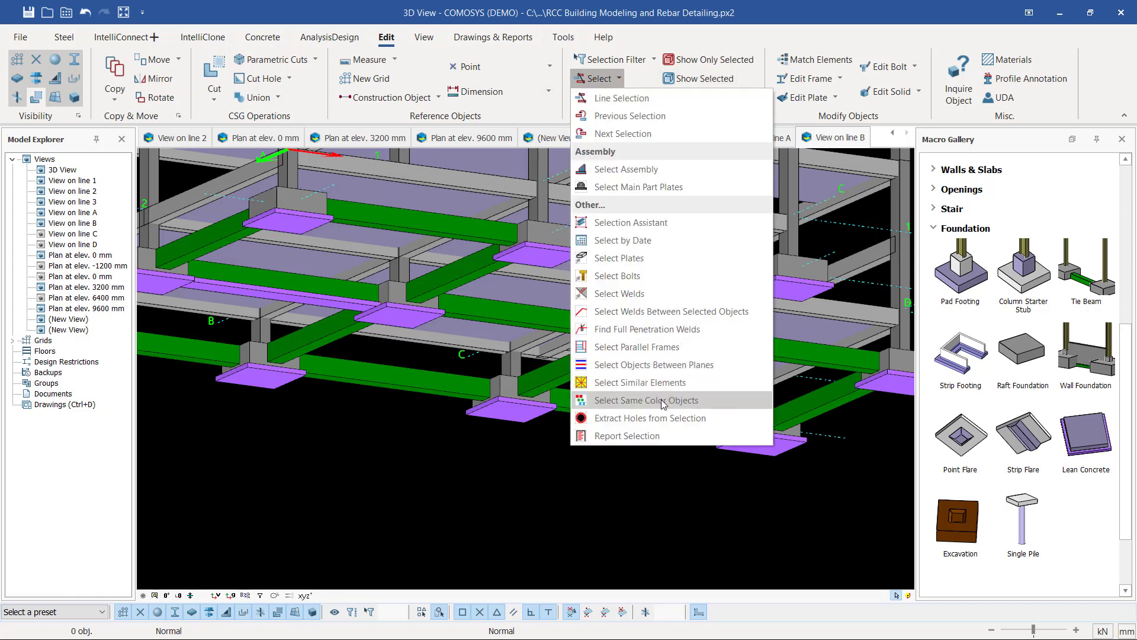
{"action": "left_click", "coordinate": [630, 404]}
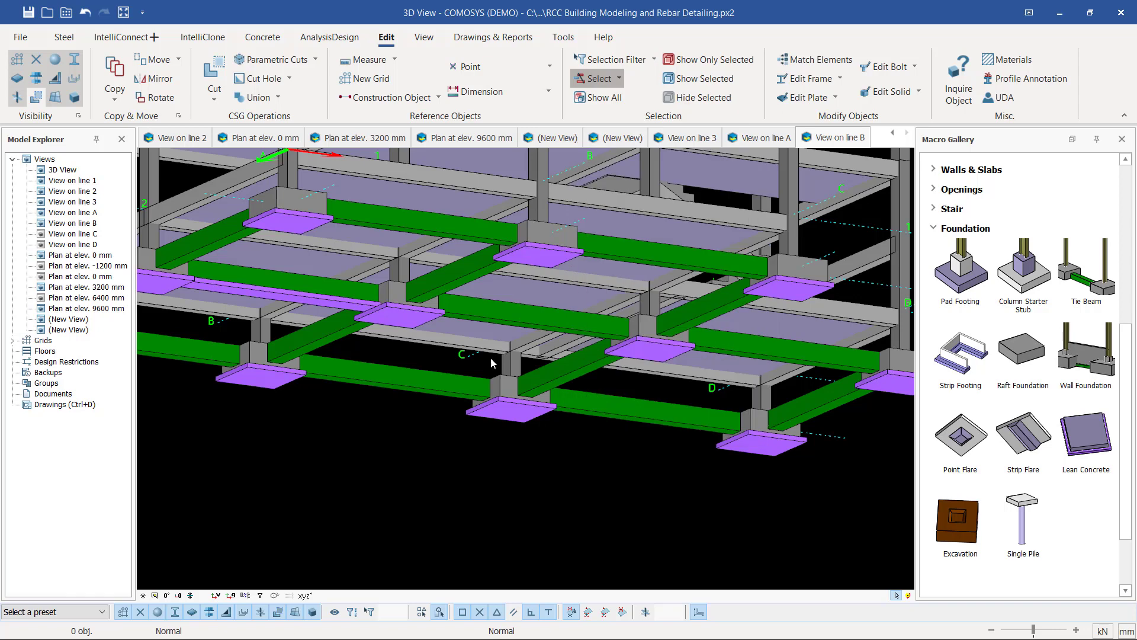
{"action": "left_click", "coordinate": [396, 227]}
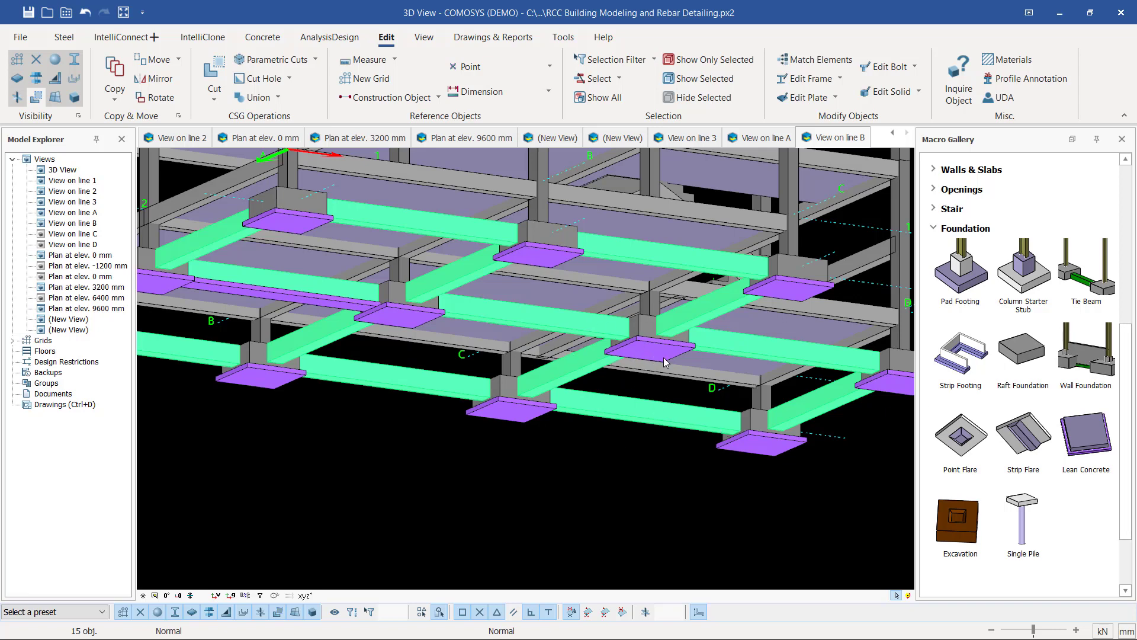
{"action": "left_click", "coordinate": [1092, 458]}
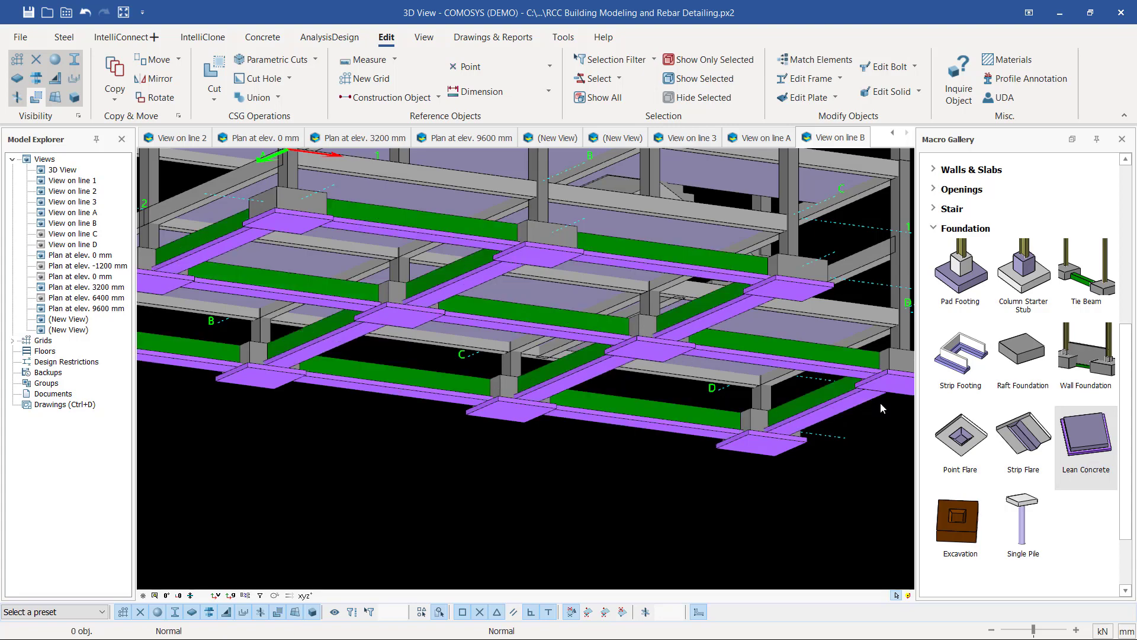
Examine the lean concrete beneath the footings and tie beams from below and around the whole building
{"action": "scroll", "coordinate": [582, 357], "scroll_direction": "down", "scroll_amount": 3}
{"action": "scroll", "coordinate": [367, 276], "scroll_direction": "up", "scroll_amount": 5}
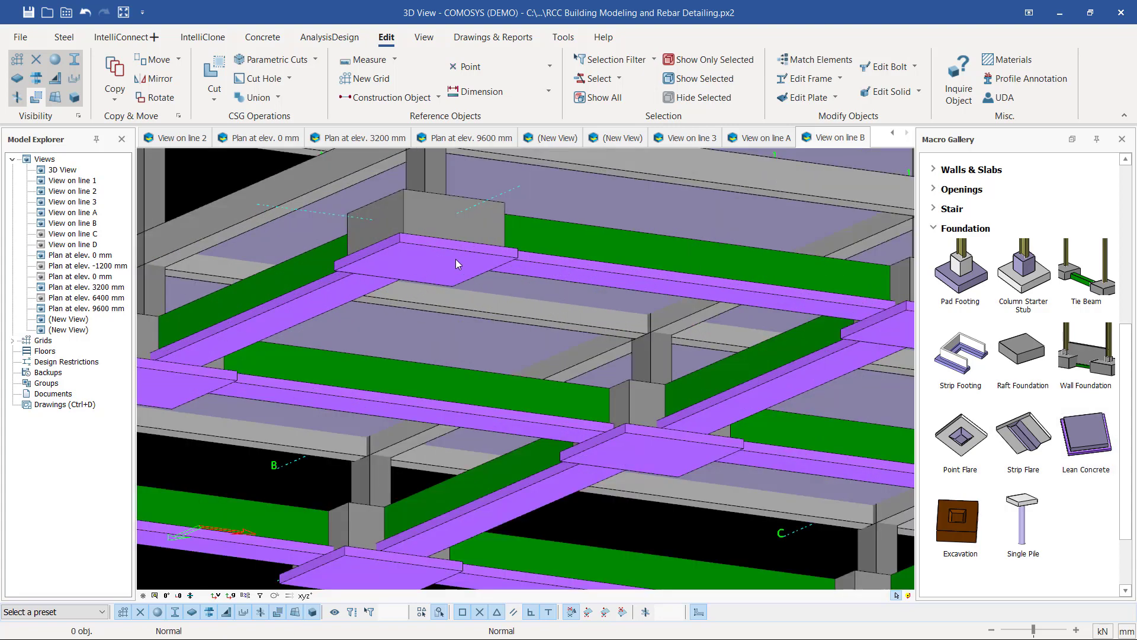
{"action": "middle_click_drag", "start_coordinate": [389, 257], "coordinate": [393, 293]}
{"action": "scroll", "coordinate": [668, 296], "scroll_direction": "down", "scroll_amount": 4}
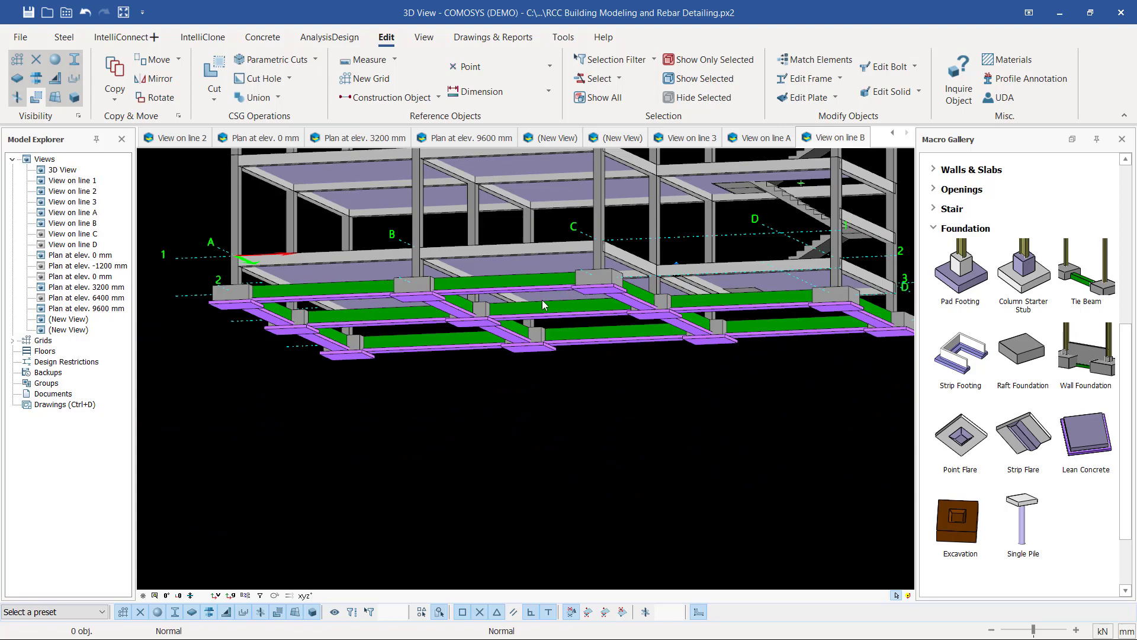
{"action": "middle_click_drag", "start_coordinate": [543, 300], "coordinate": [651, 319]}
{"action": "middle_click_drag", "start_coordinate": [424, 224], "coordinate": [443, 242]}
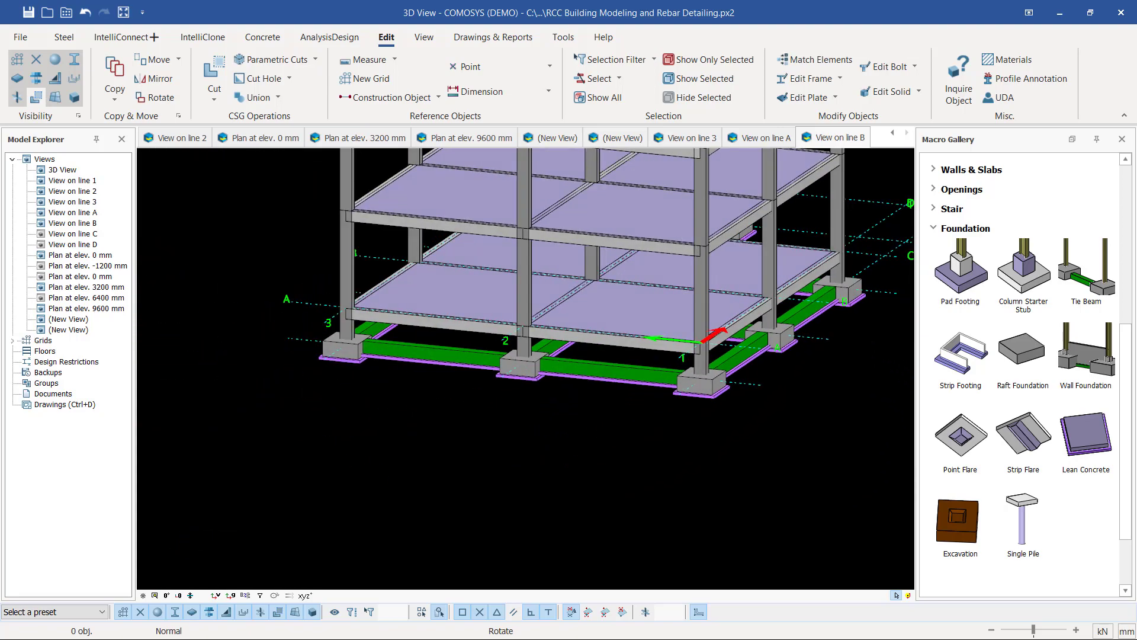
{"action": "middle_click_drag", "start_coordinate": [526, 331], "coordinate": [502, 341]}
{"action": "scroll", "coordinate": [503, 341], "scroll_direction": "down", "scroll_amount": 2}
{"action": "middle_click_drag", "start_coordinate": [594, 352], "coordinate": [655, 350]}
{"action": "scroll", "coordinate": [655, 350], "scroll_direction": "down", "scroll_amount": 2}
{"action": "middle_click_drag", "start_coordinate": [586, 346], "coordinate": [711, 338]}
{"action": "scroll", "coordinate": [398, 320], "scroll_direction": "up", "scroll_amount": 3}
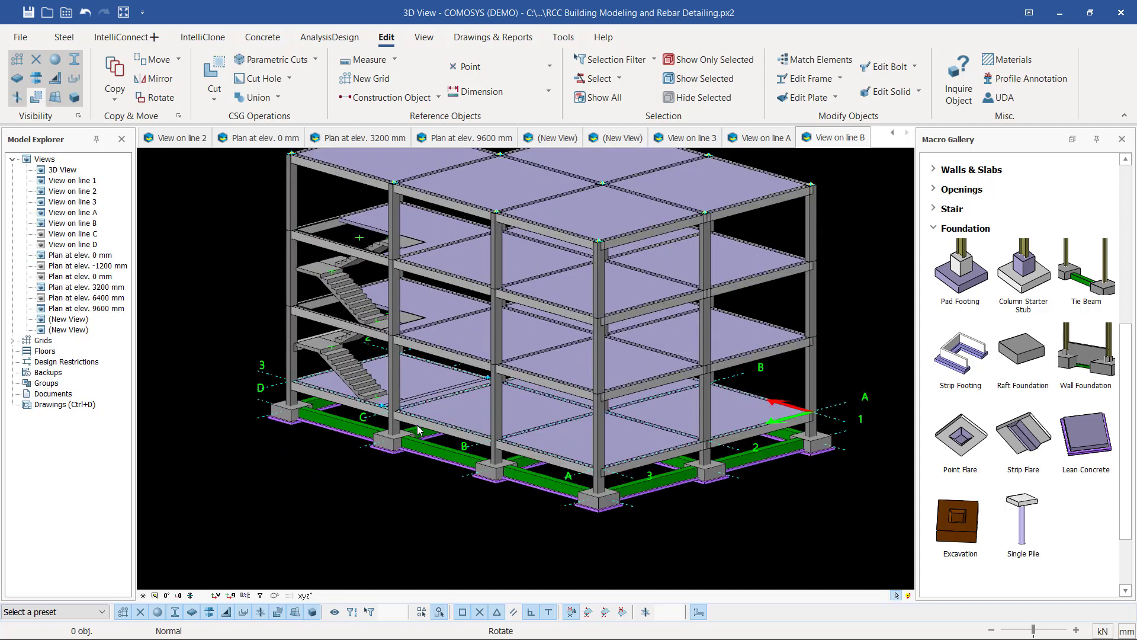
{"action": "middle_click_drag", "start_coordinate": [421, 429], "coordinate": [397, 427]}
{"action": "middle_click_drag", "start_coordinate": [515, 453], "coordinate": [542, 456]}
{"action": "scroll", "coordinate": [666, 470], "scroll_direction": "down", "scroll_amount": 2}
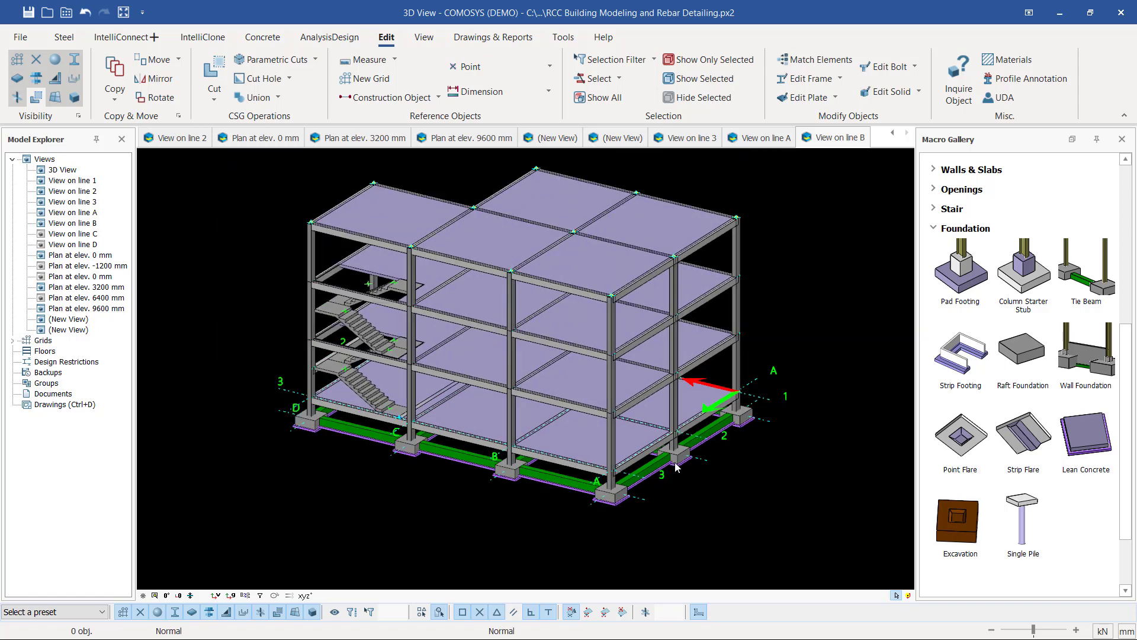